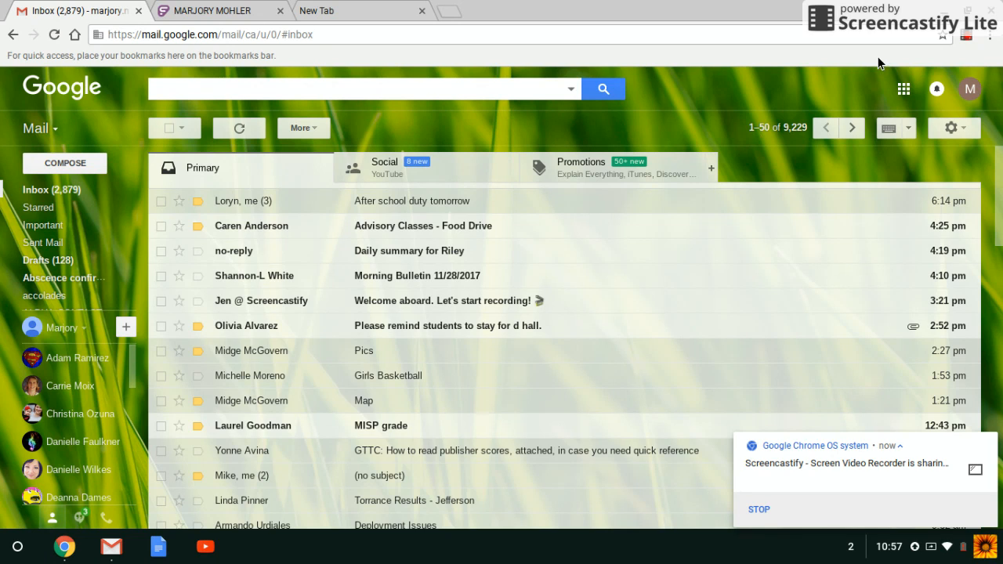
- Launch Google Calendar from Gmail's apps menu in a new tab, showing Nov 26 – Dec 2, 2017
click(902, 89)
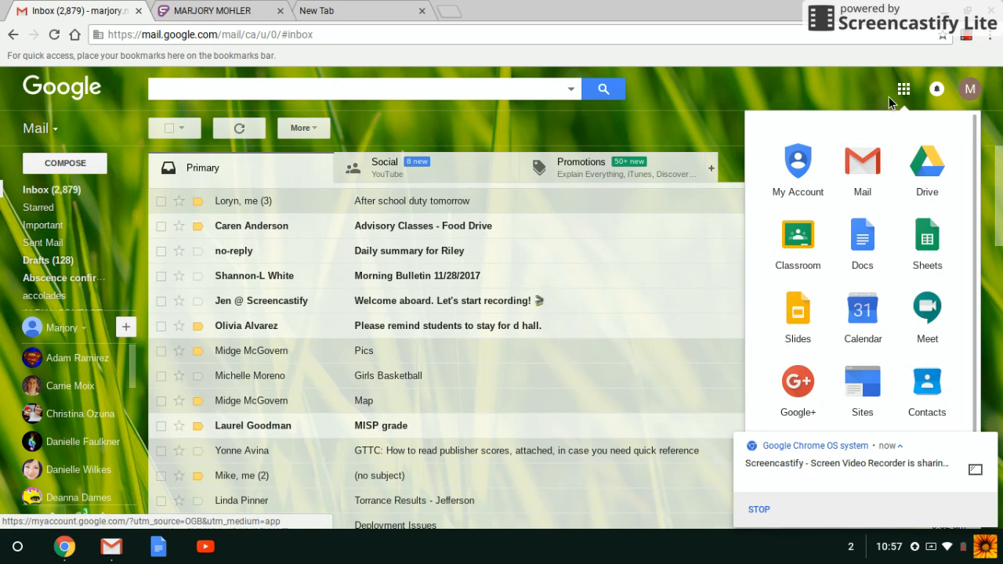
click(870, 307)
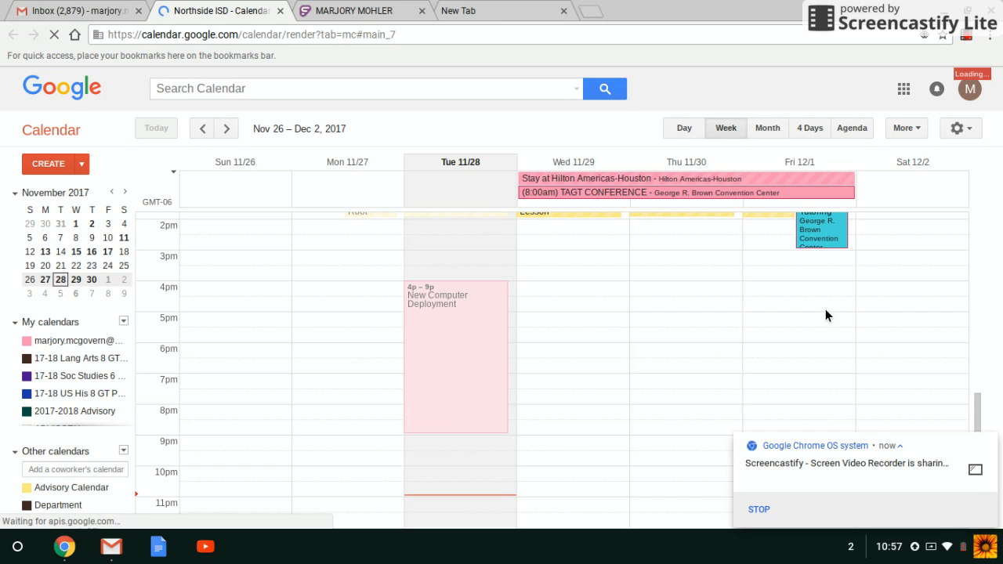
- Check the Gmail tab and the apps menu, then return to the Calendar week view
scroll(814, 311, up, 5)
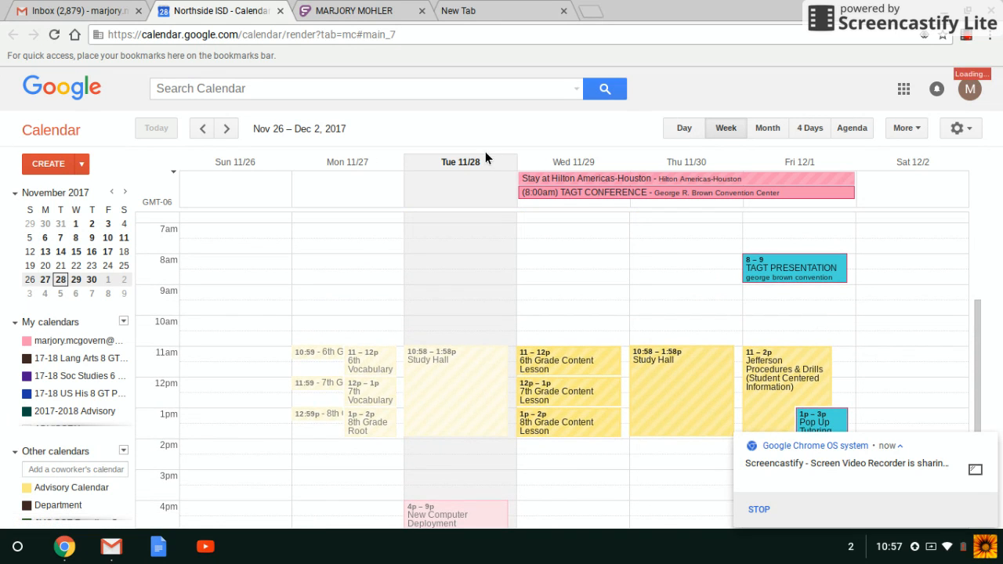
click(75, 11)
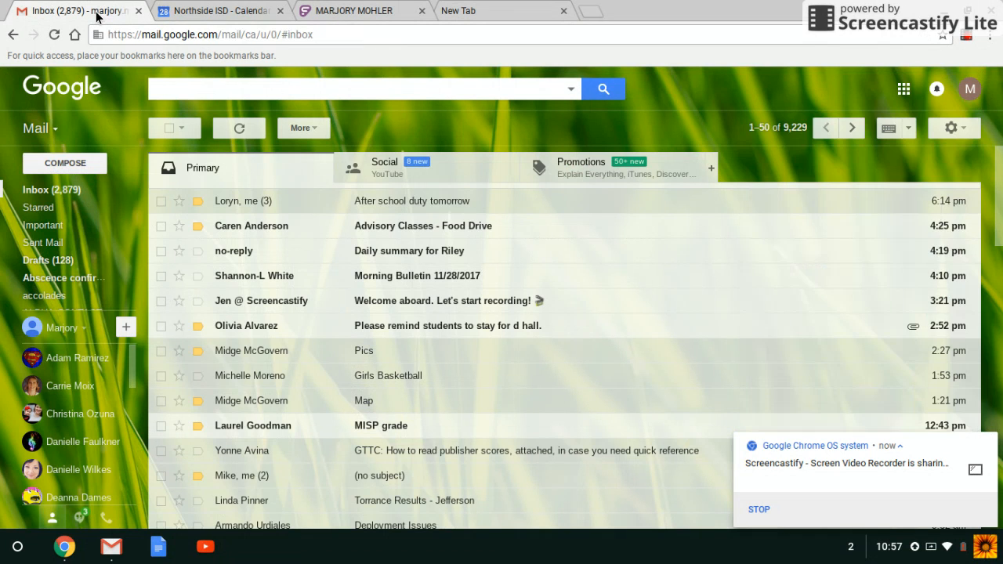
click(904, 90)
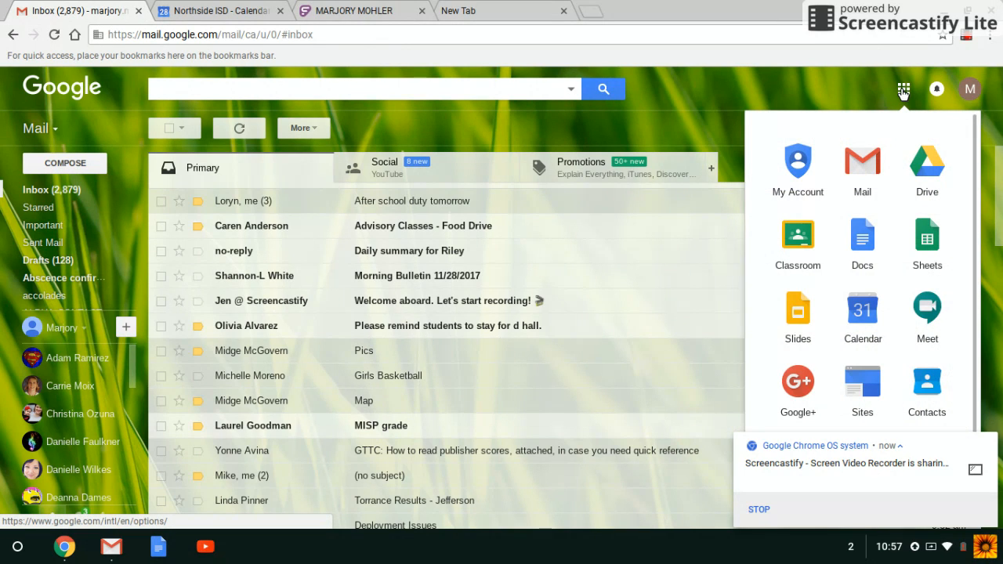
click(249, 11)
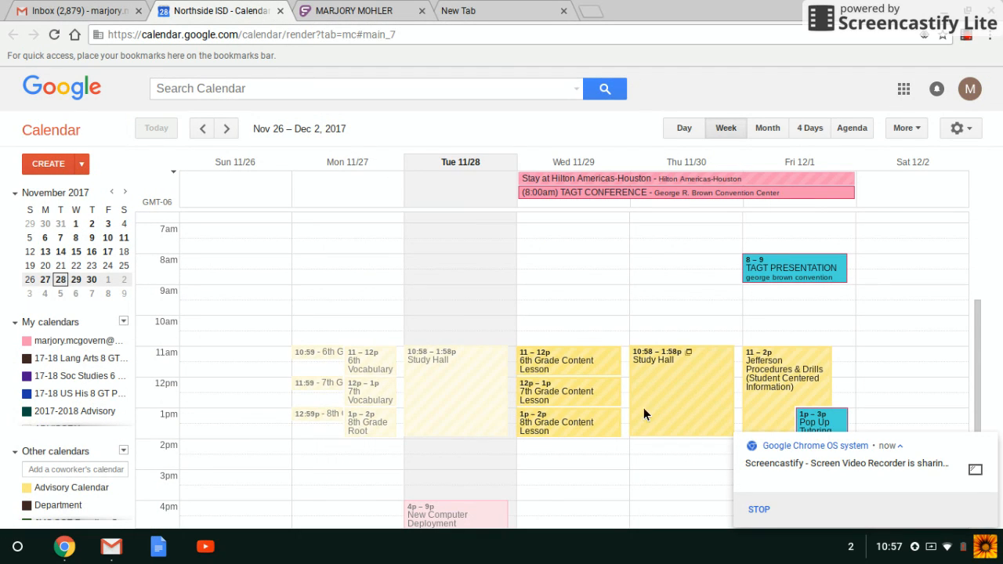
- Step back two weeks to Nov 12 – 18, 2017 and show the morning hours
click(197, 130)
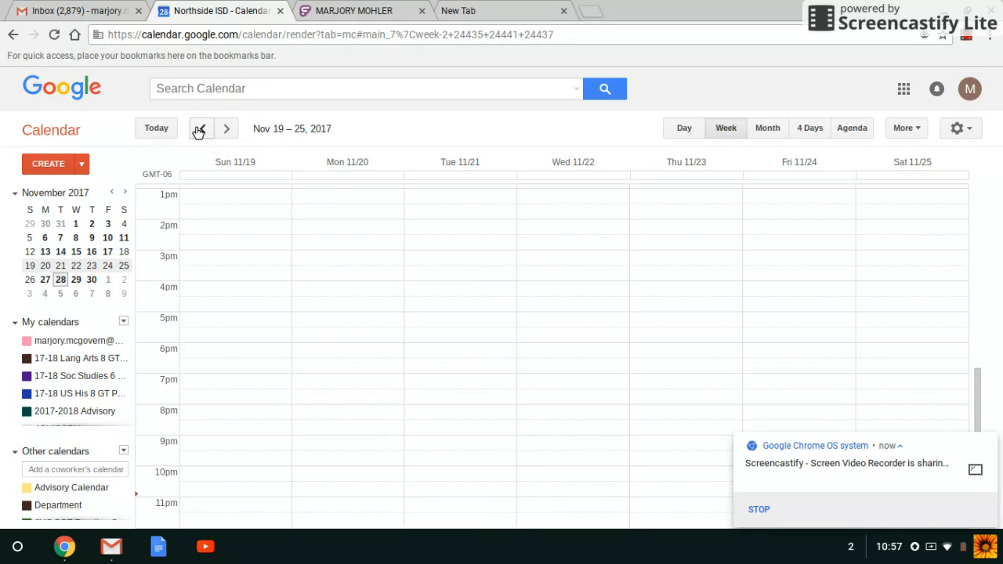
click(197, 130)
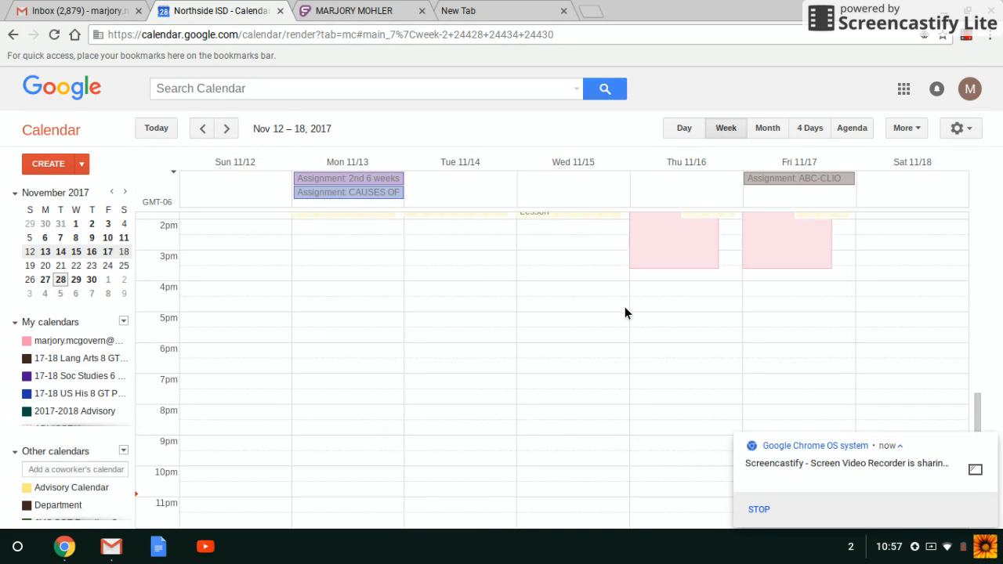
scroll(617, 300, up, 5)
scroll(616, 300, down, 1)
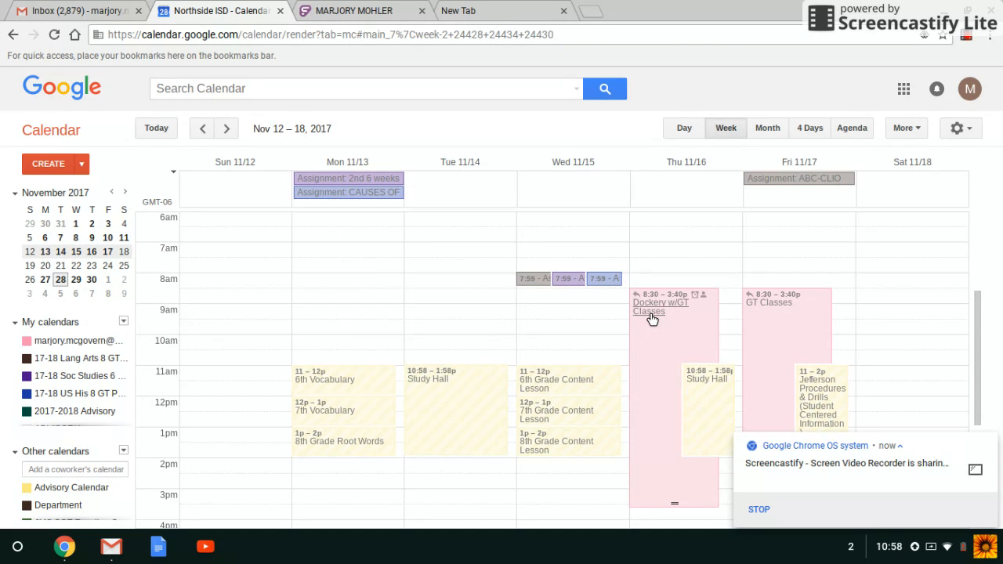
- Open the Nov 16 Dockery w/GT Classes event and its Did You Know: Research Lists attachment
click(651, 318)
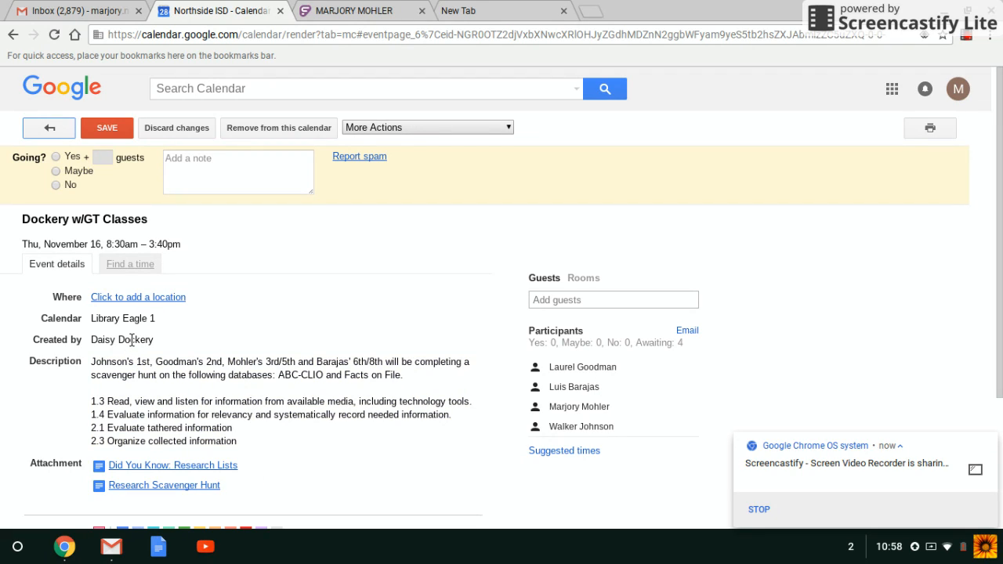
click(153, 466)
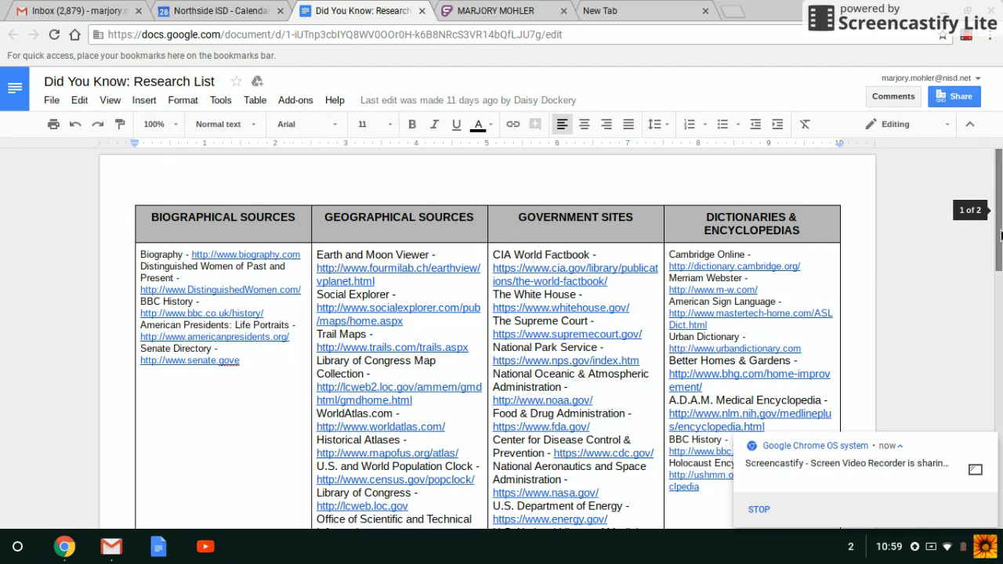
- Scroll through the Research List table of source sites, then back to the top
drag(1001, 235, 1001, 288)
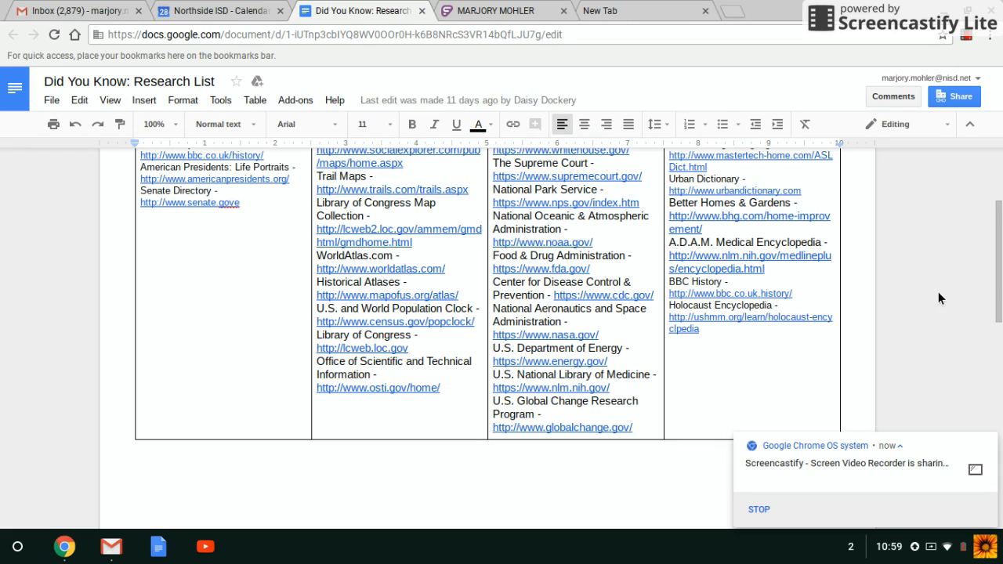
drag(999, 286, 998, 231)
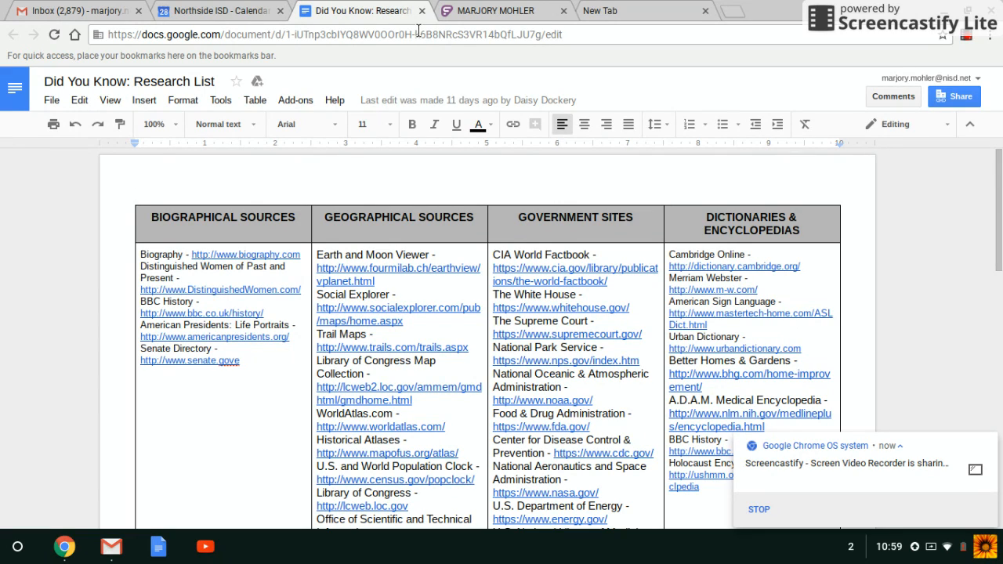
- Cycle through the Calendar, Docs and MyLearningPlan tabs, ending on the Dockery event details
click(249, 12)
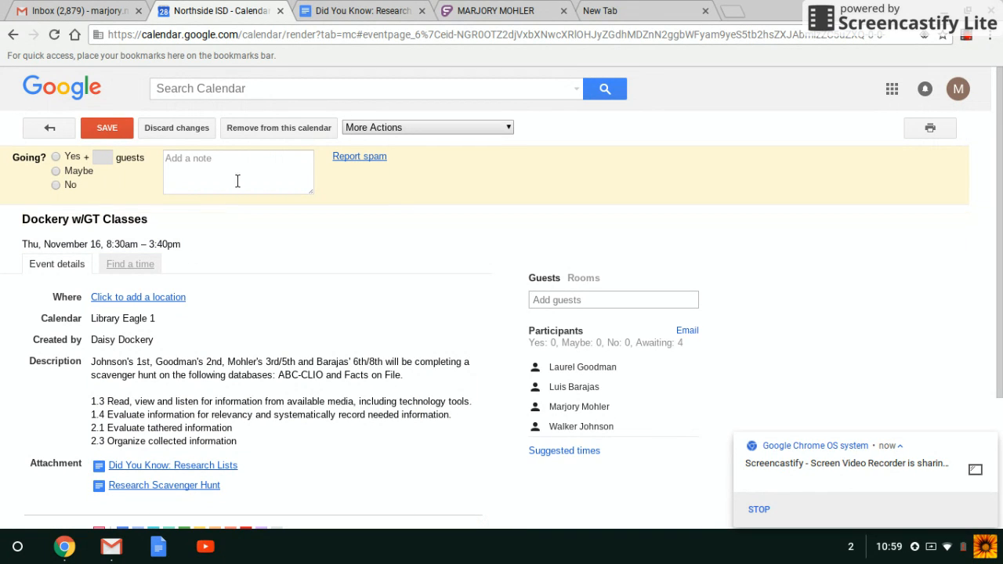
click(364, 11)
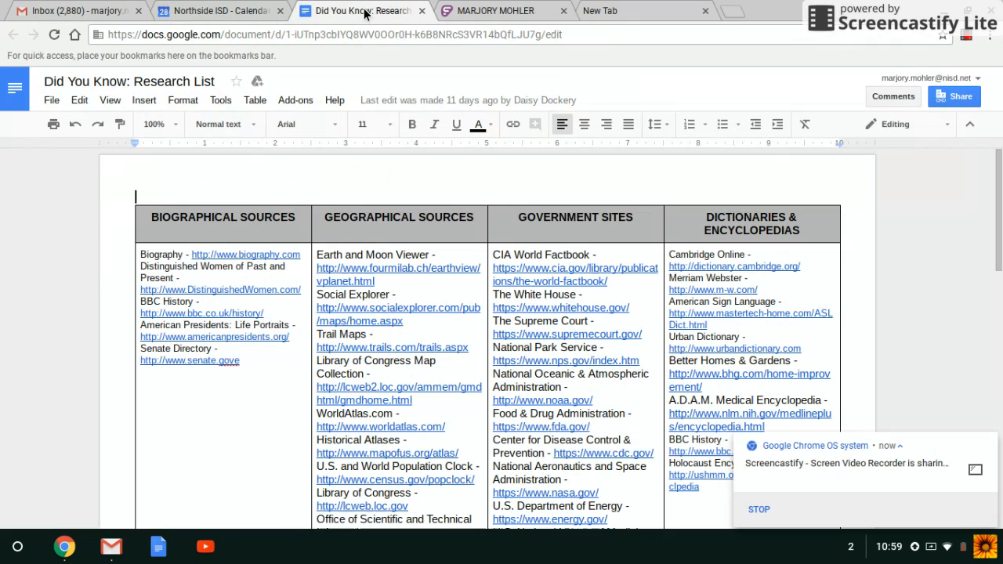
click(486, 12)
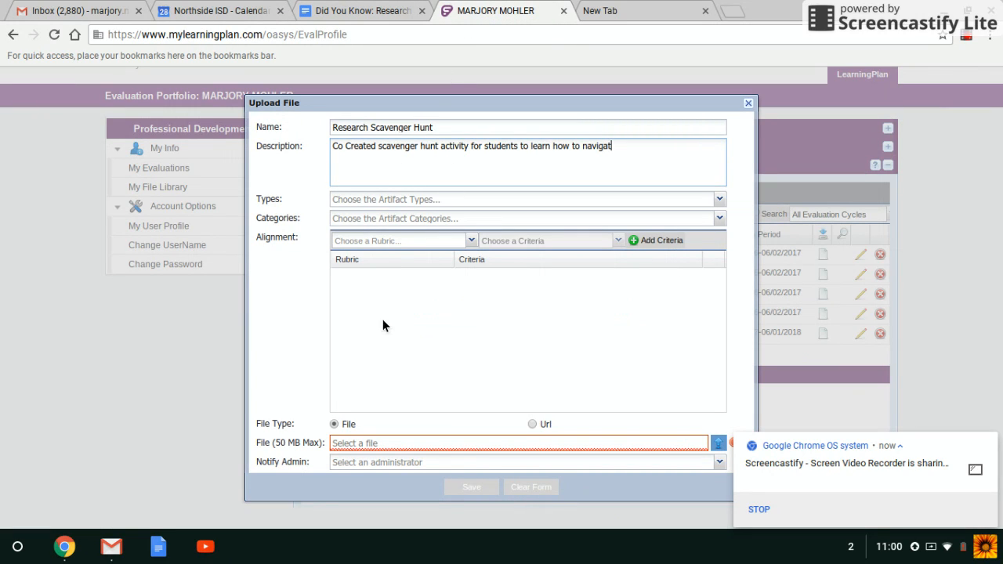
click(224, 13)
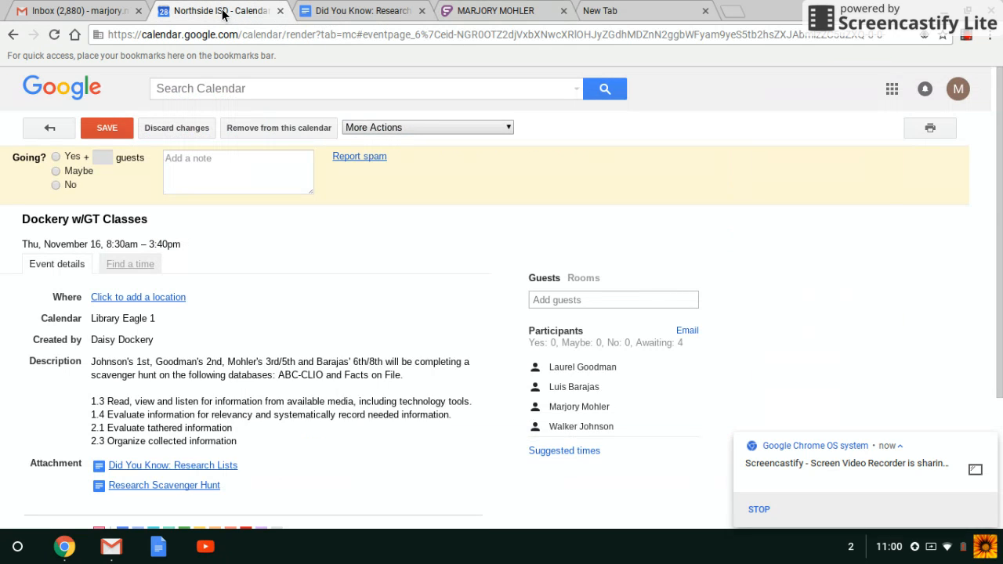
- Open the Research Scavenger Hunt attachment and copy its web address for the portfolio form
click(132, 486)
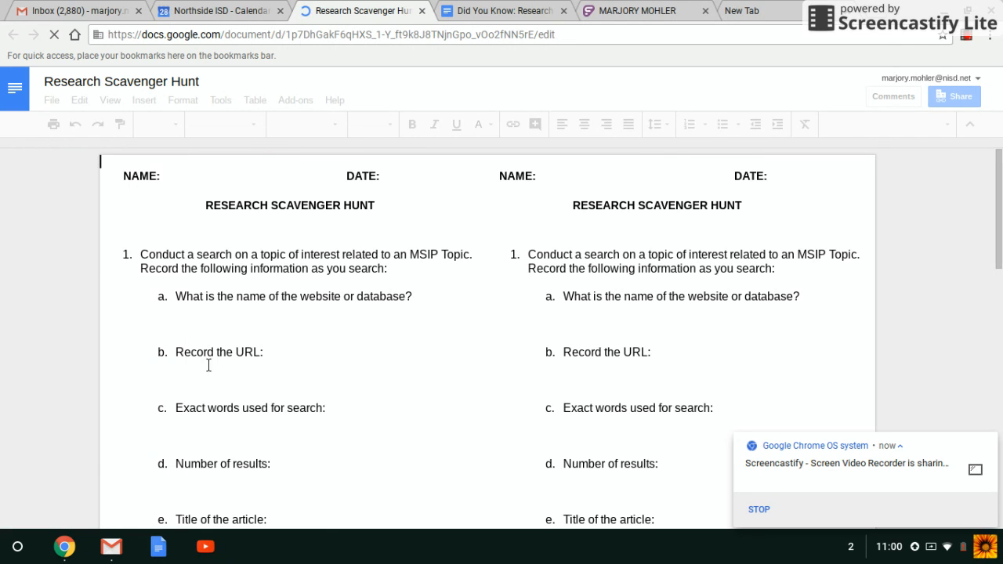
click(310, 34)
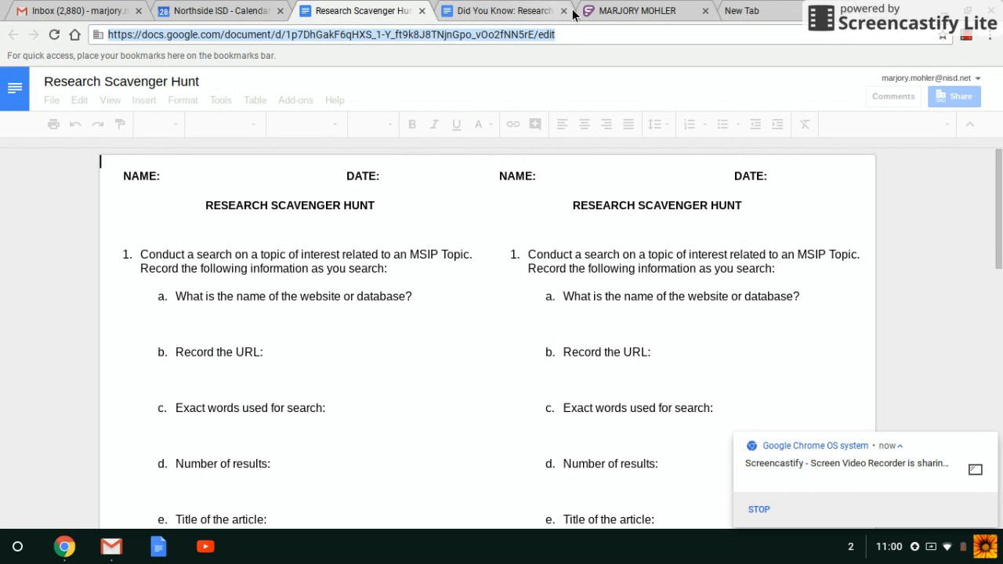
click(605, 14)
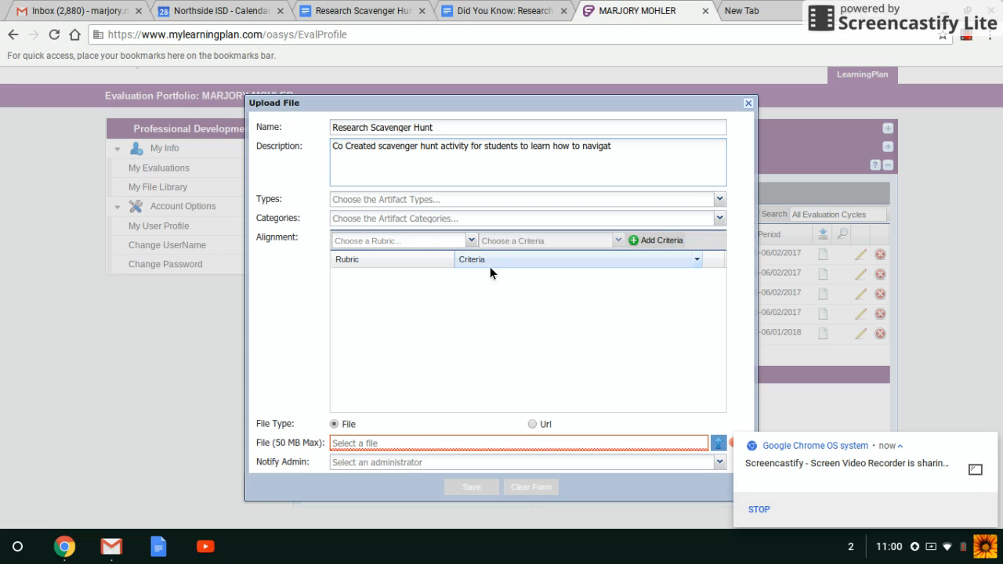
- Make the artifact a Url link to the copied address and end the description 'navigate digital databases'
click(532, 424)
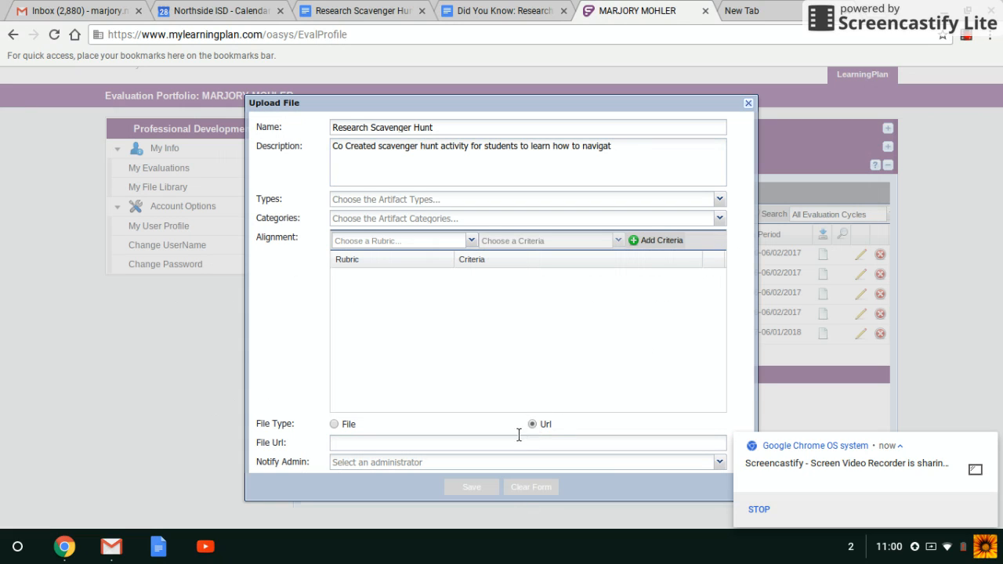
click(517, 443)
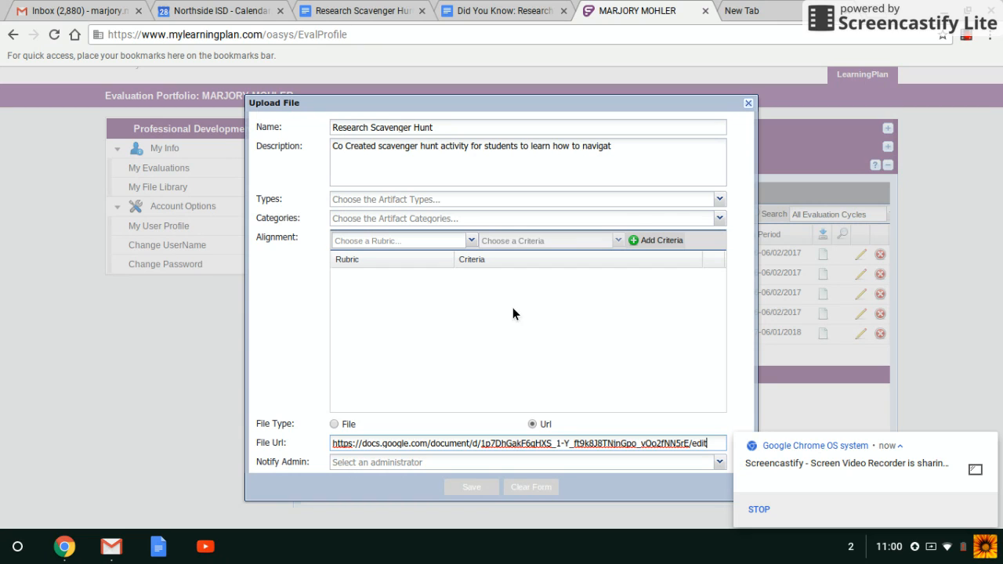
click(614, 148)
text(e )
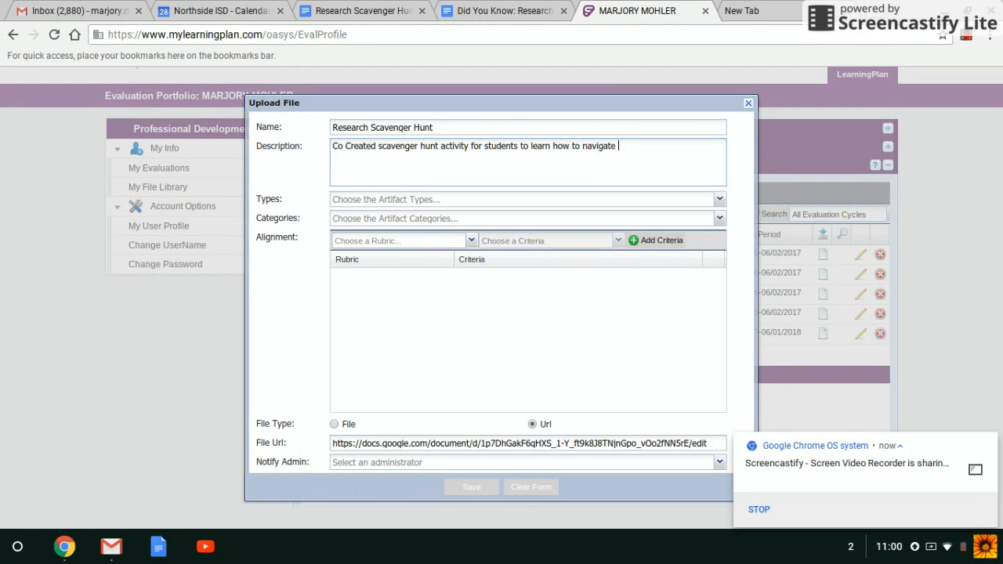
text(digital databases.)
- Add a rubric alignment of T-TESS Domain 4, criterion 4.3 Professional Development
click(439, 247)
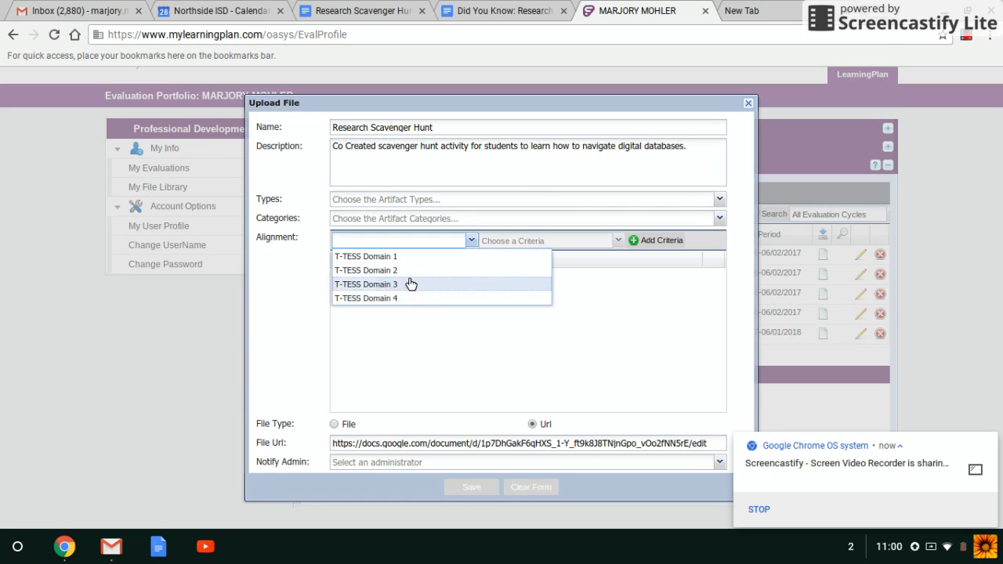
click(392, 299)
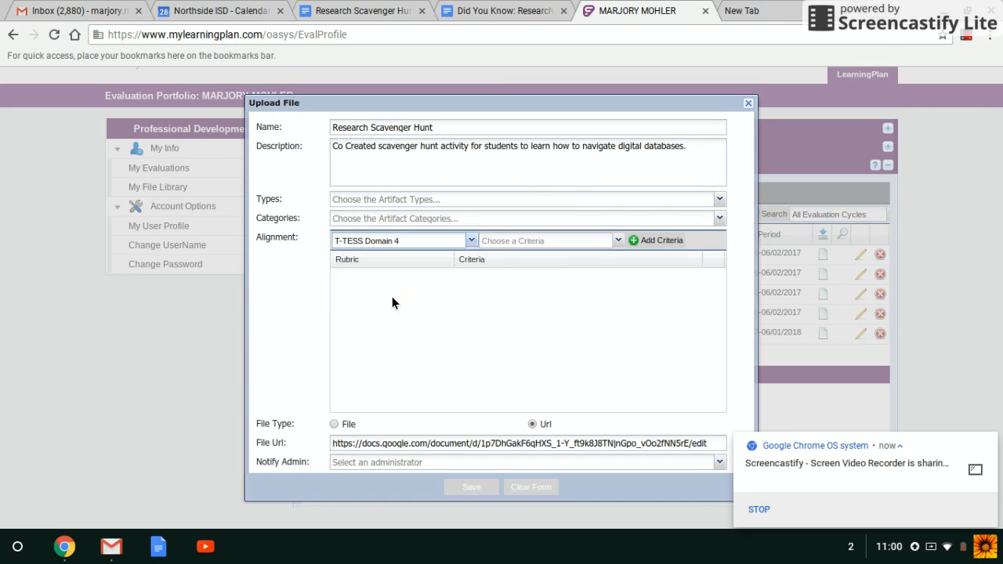
click(537, 242)
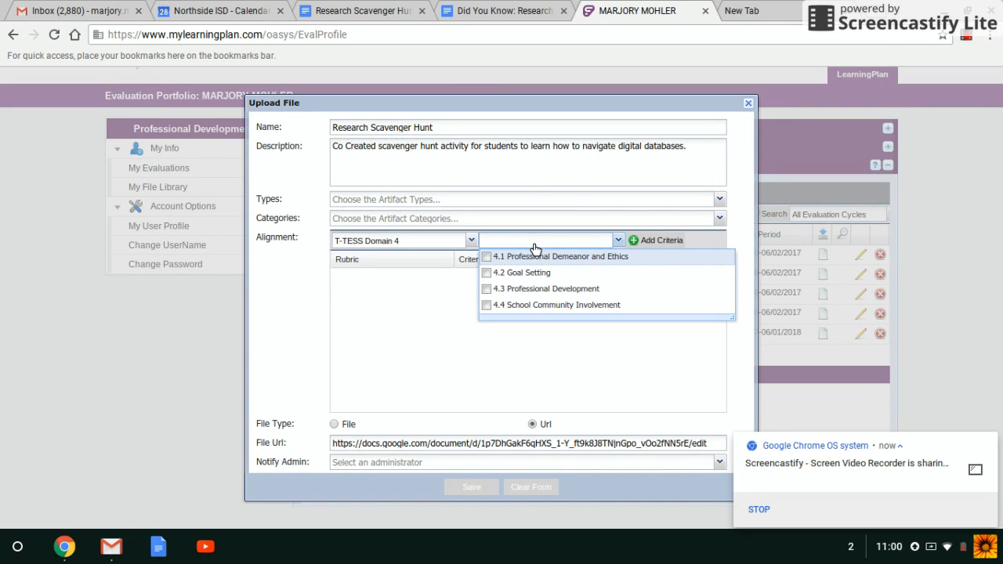
click(519, 290)
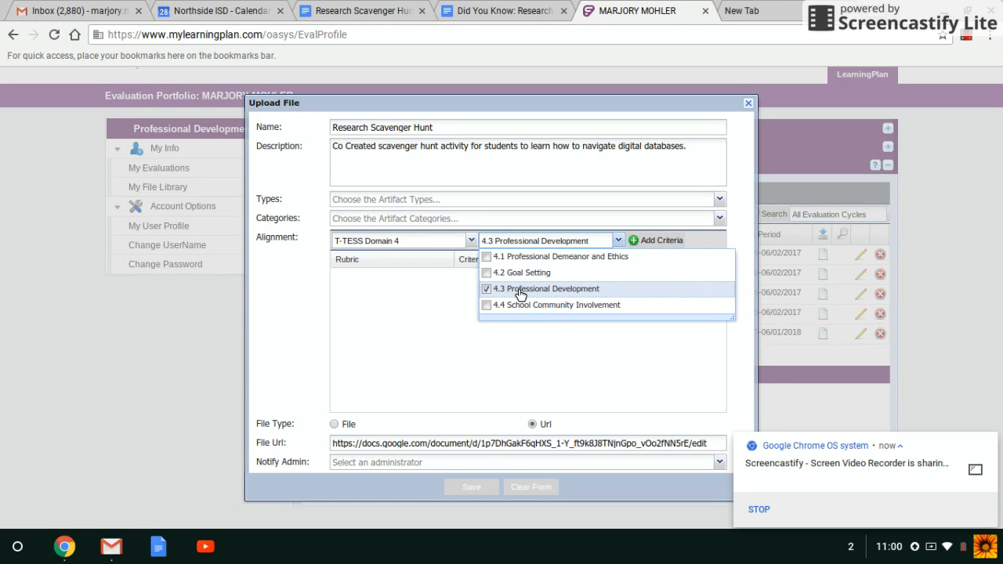
click(413, 295)
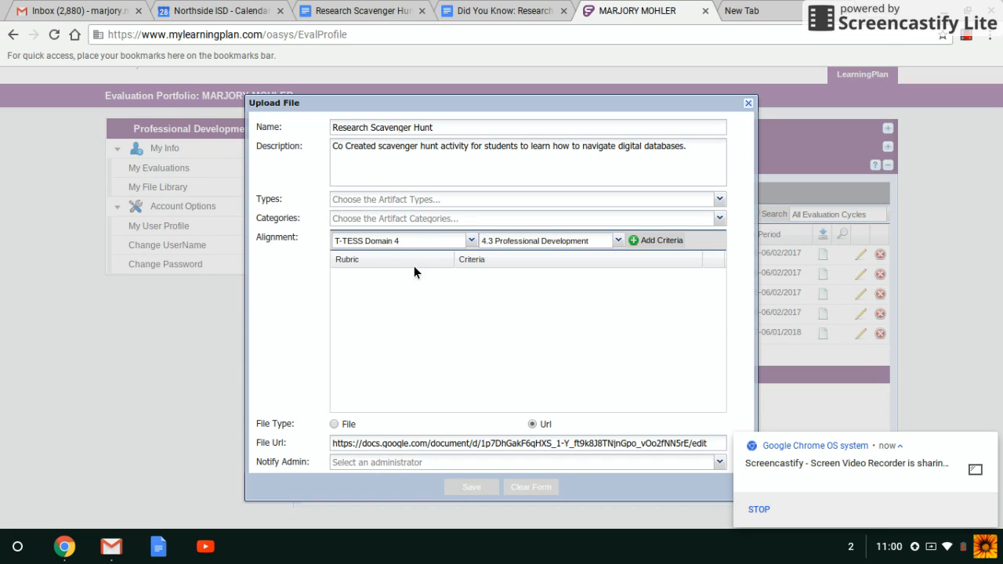
click(641, 242)
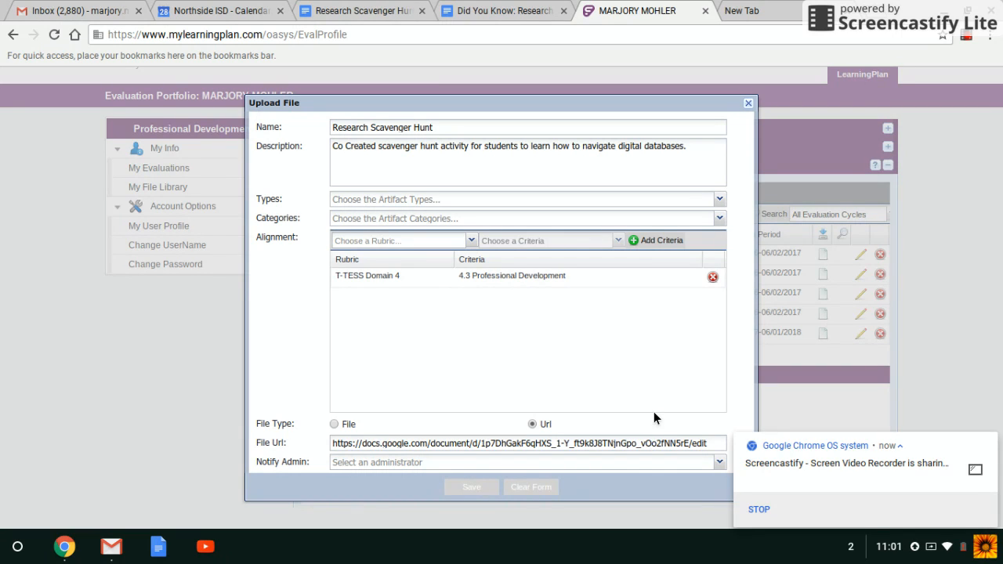
scroll(658, 426, down, 1)
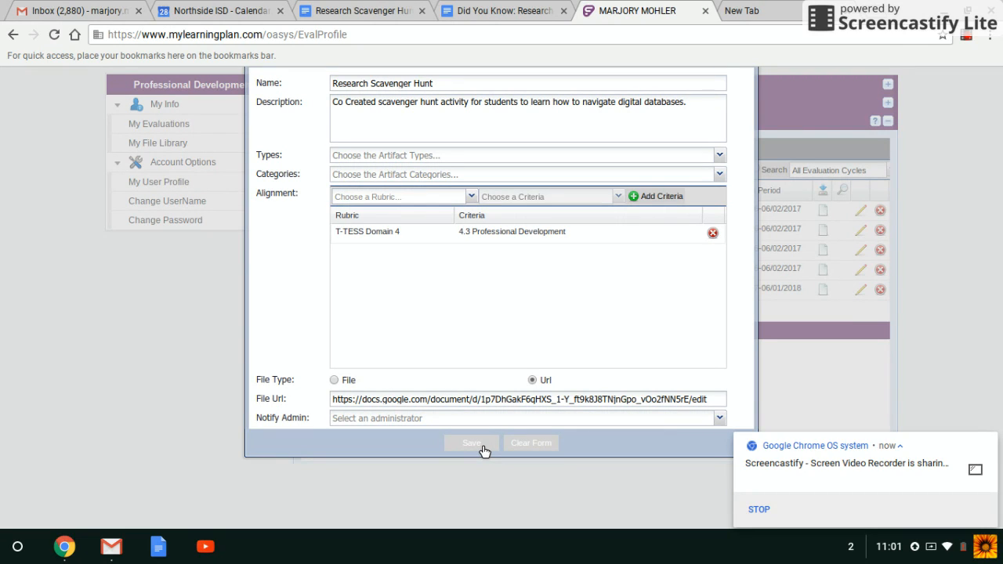
- Save the Research Scavenger Hunt artifact upload
click(473, 444)
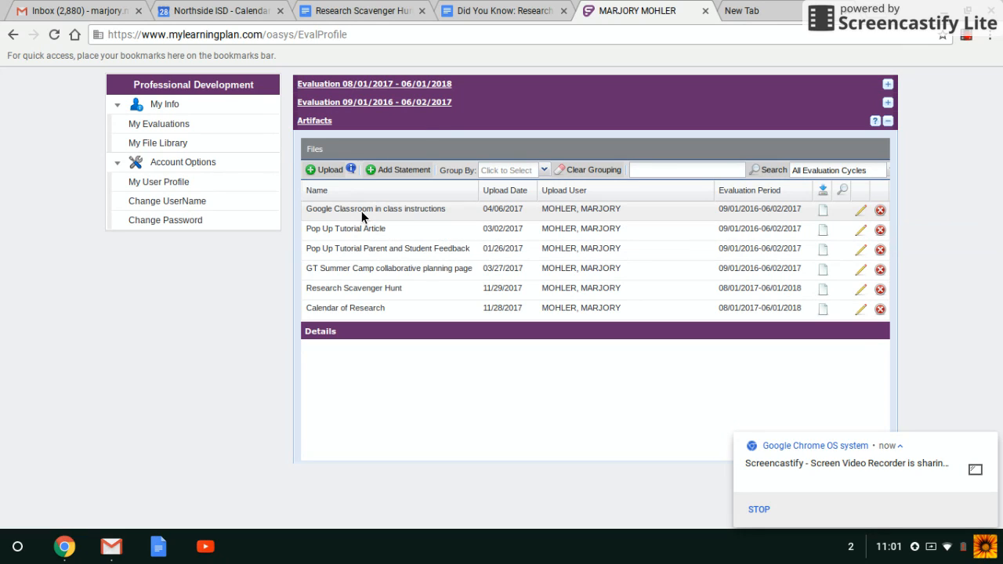
- Leave the event in Calendar and move ahead to the week of Nov 19–25, 2017
click(225, 14)
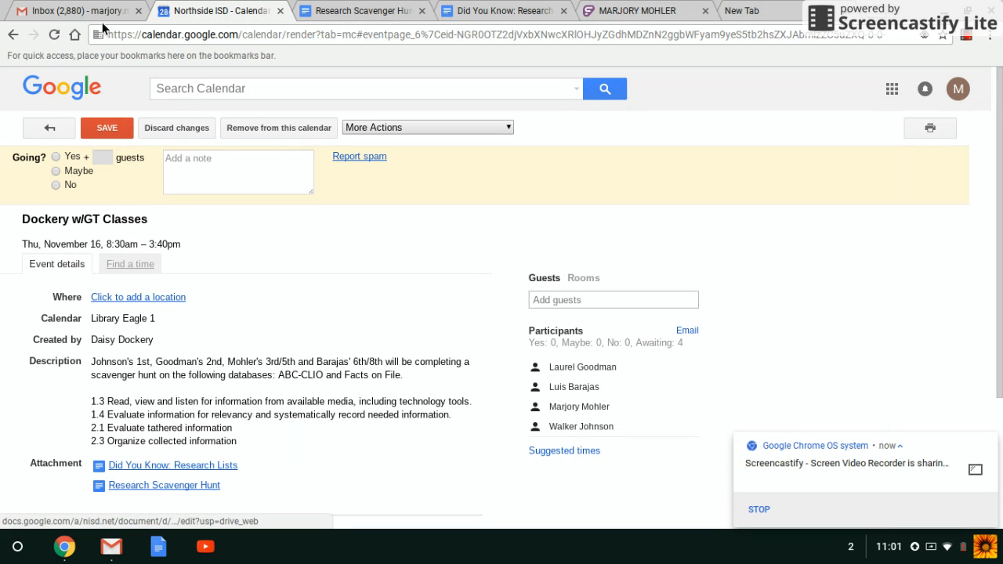
click(46, 128)
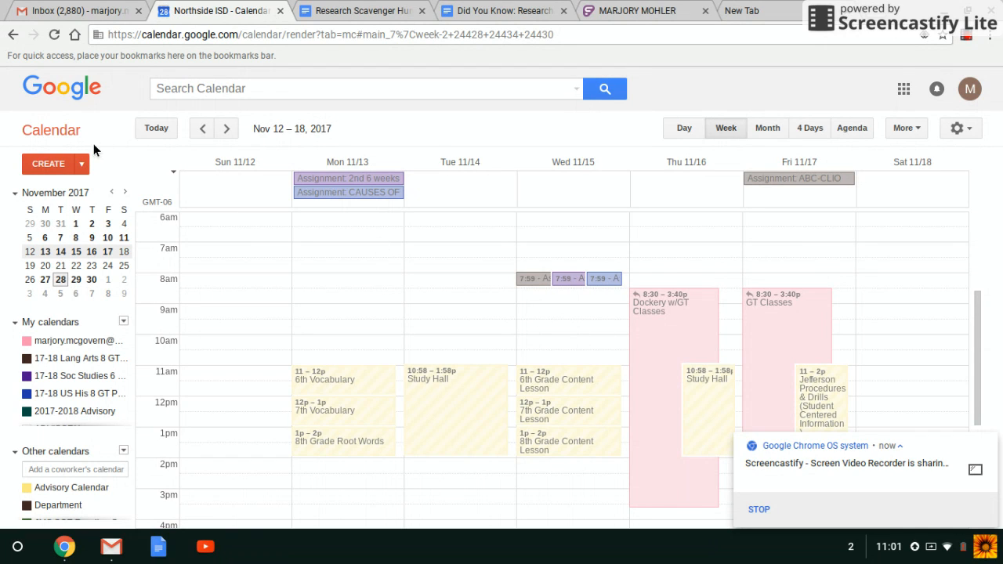
click(226, 129)
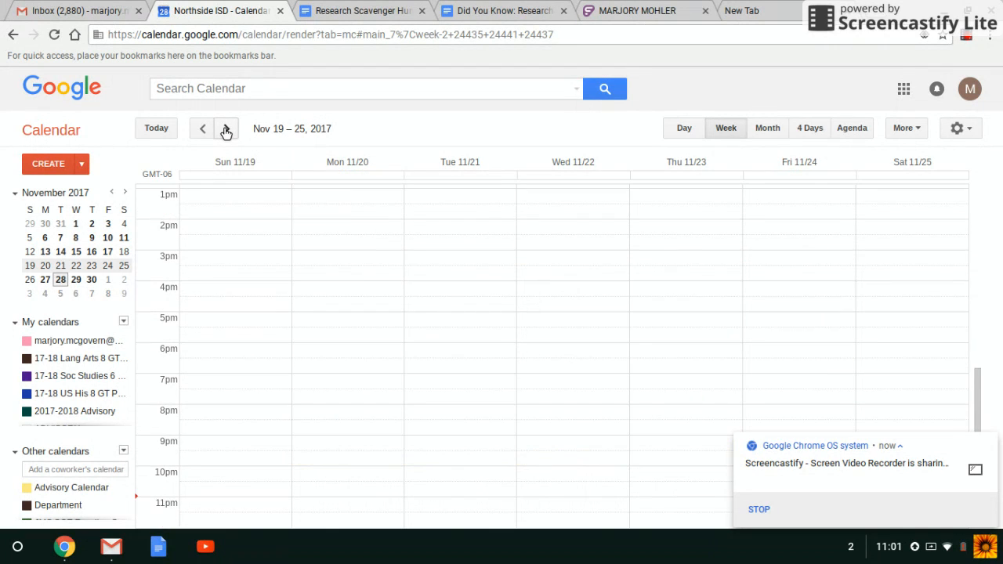
- Collapse My calendars and toggle the Google Classroom calendar on, then off again
click(123, 321)
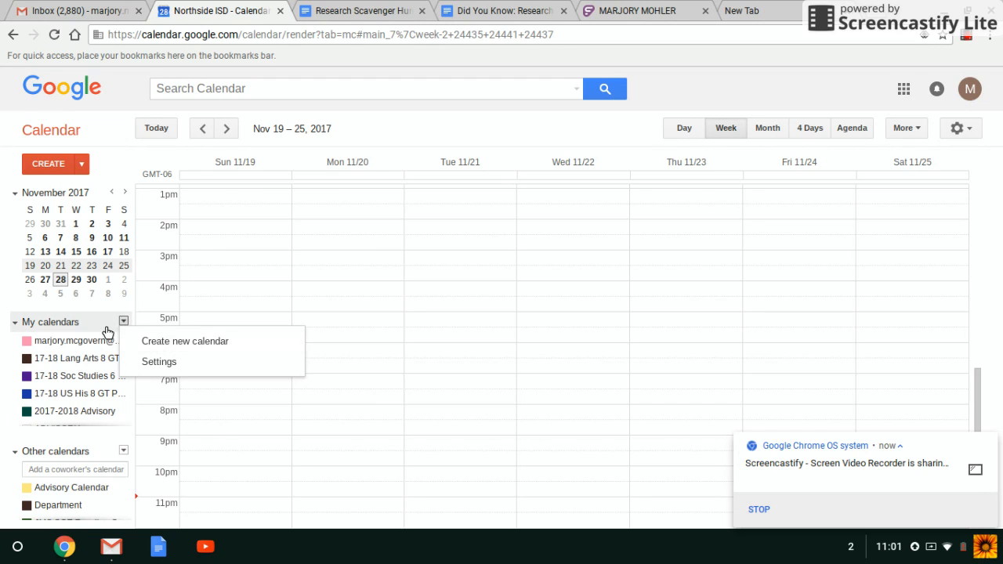
click(101, 328)
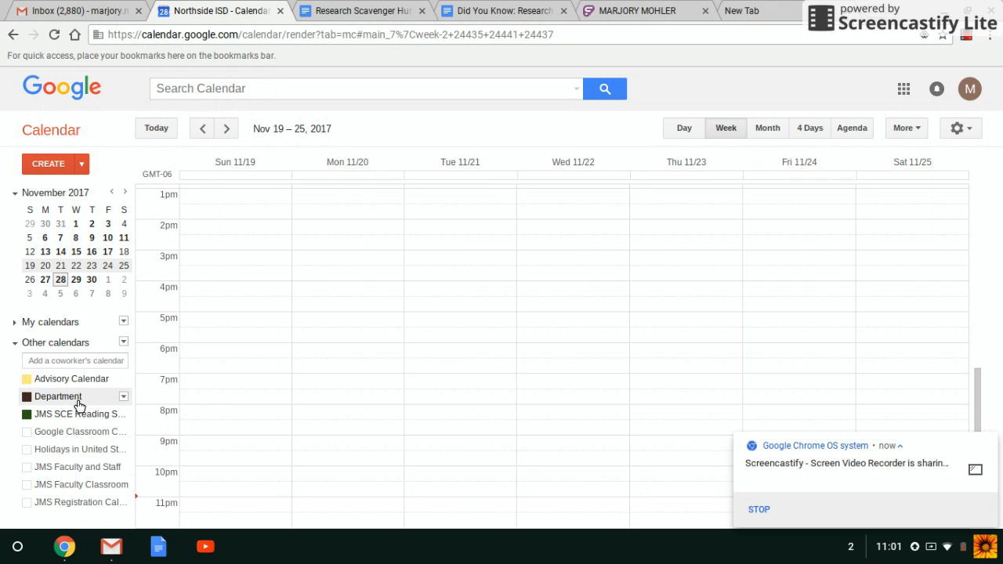
click(86, 432)
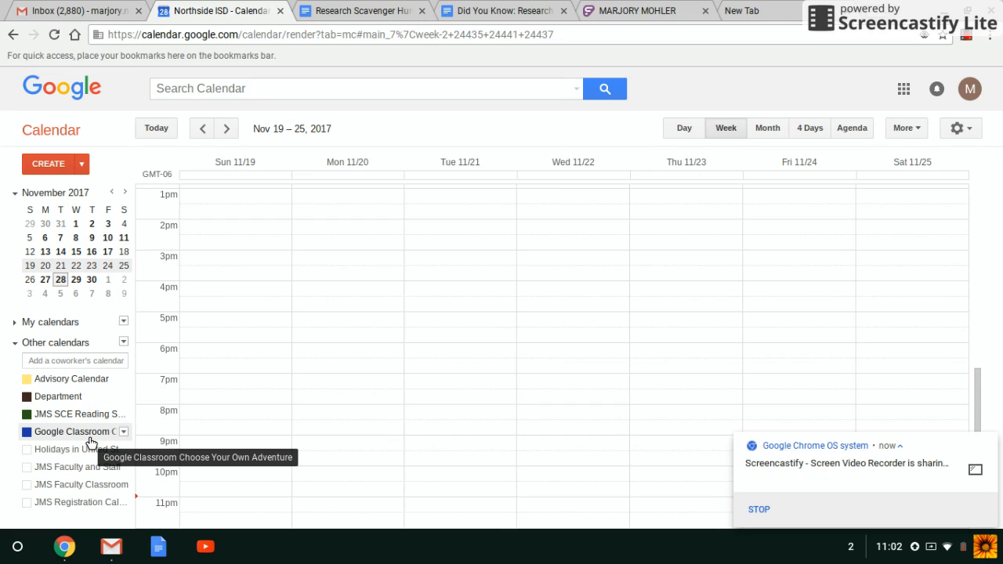
click(90, 437)
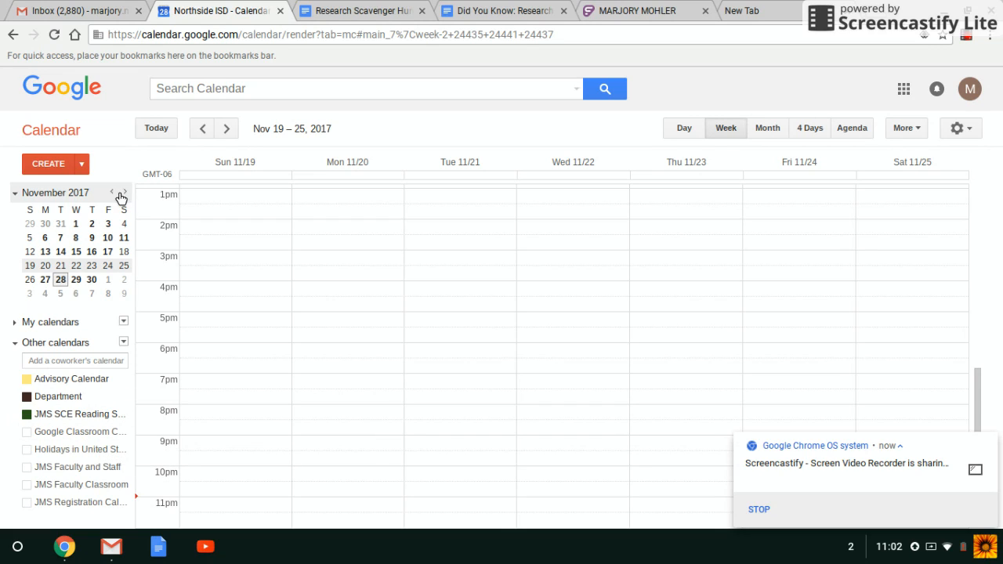
- Create a new full-detail event and title it 'Fictitious Planning'
click(83, 165)
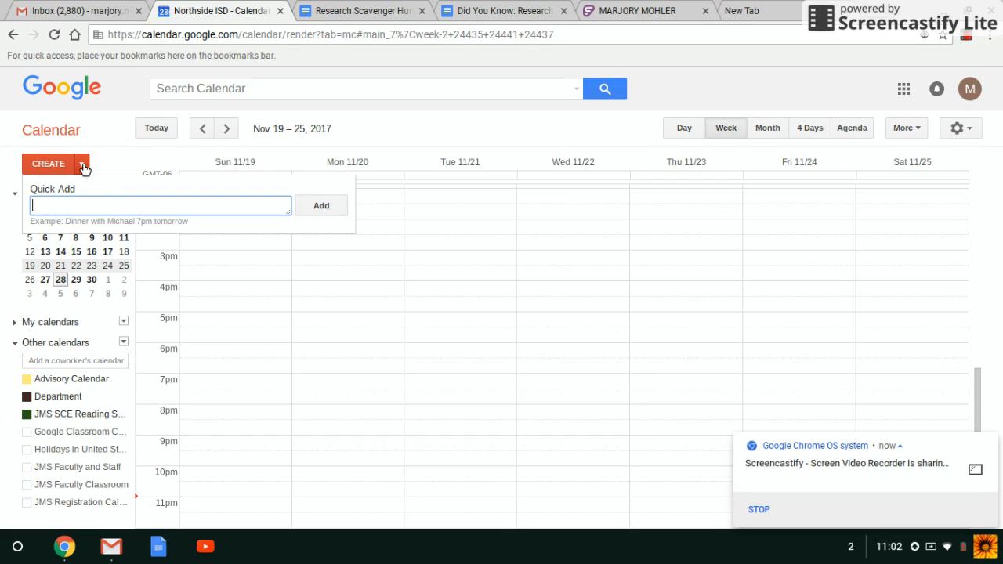
click(55, 164)
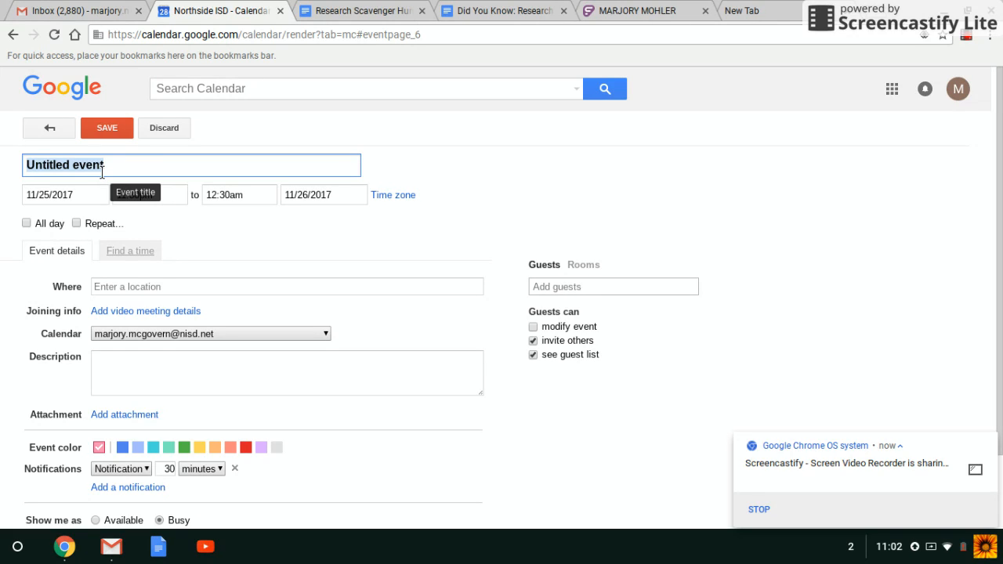
text(Ficti)
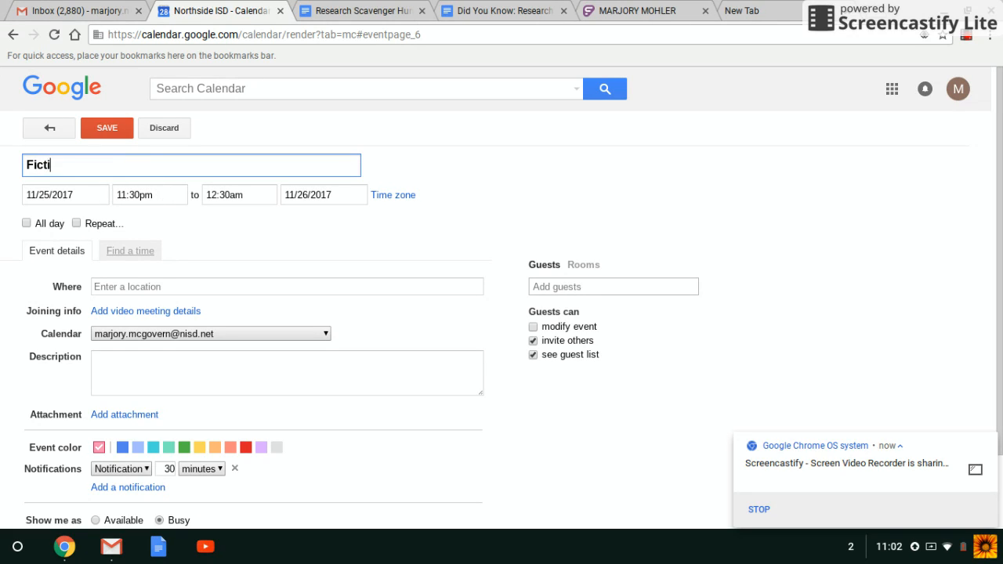
text(tious Planning)
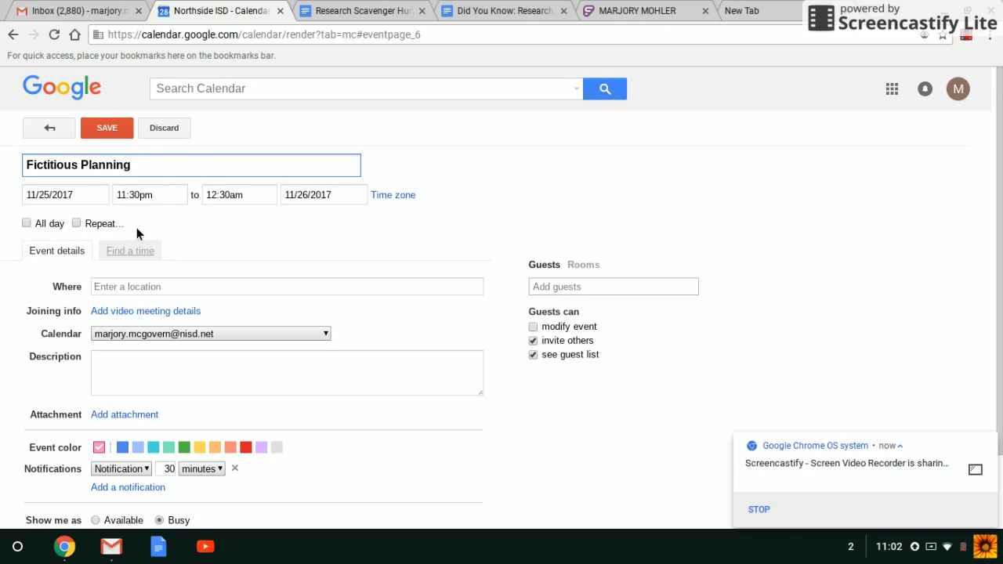
- Set the event to run from 4:00pm to 4:45pm, briefly checking the Find a time view
click(159, 196)
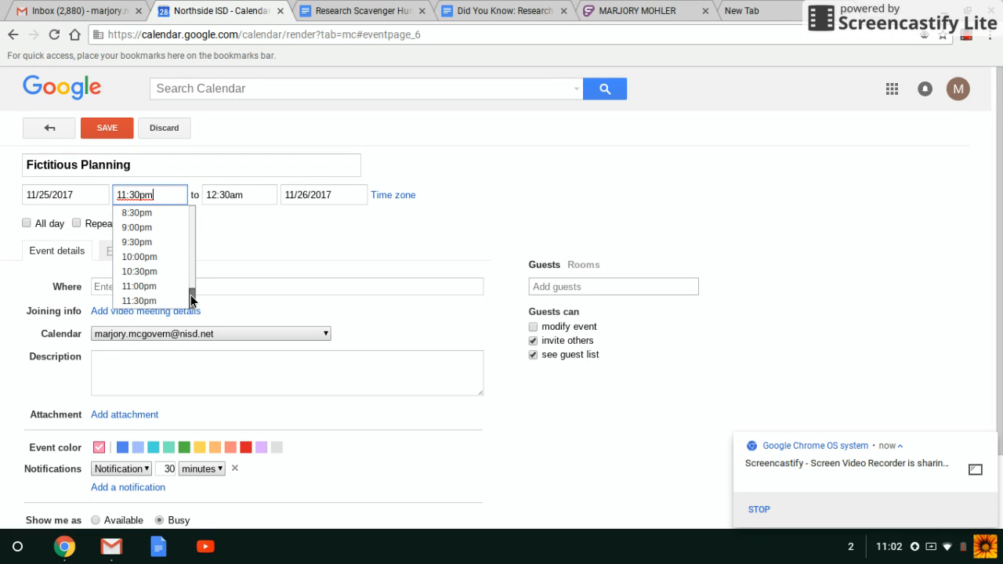
drag(191, 300, 194, 271)
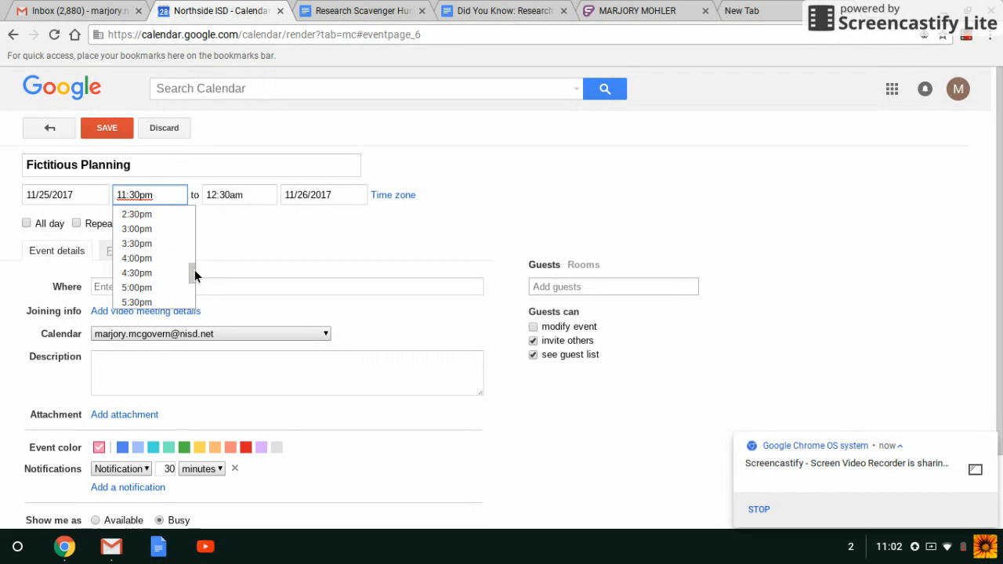
click(149, 258)
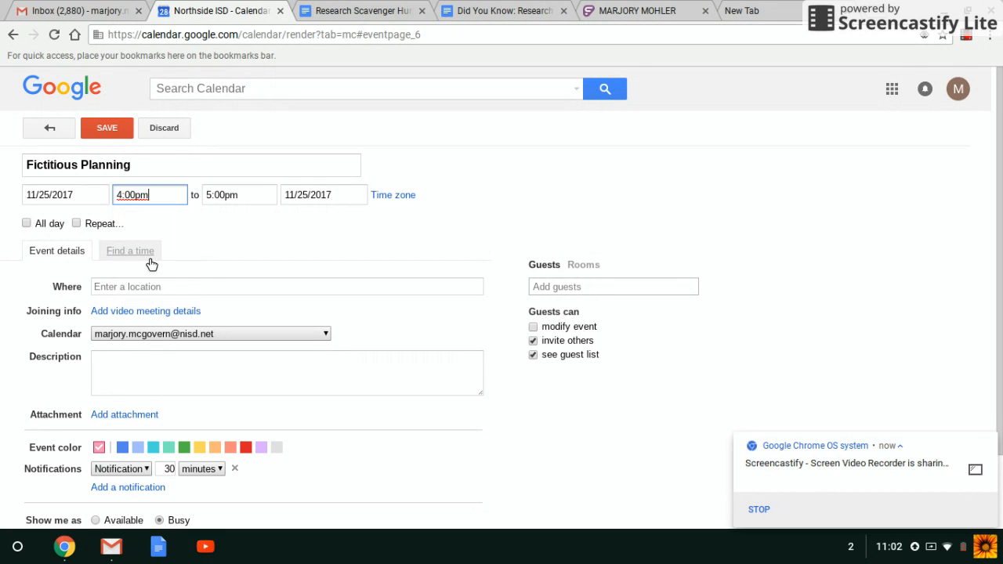
click(239, 194)
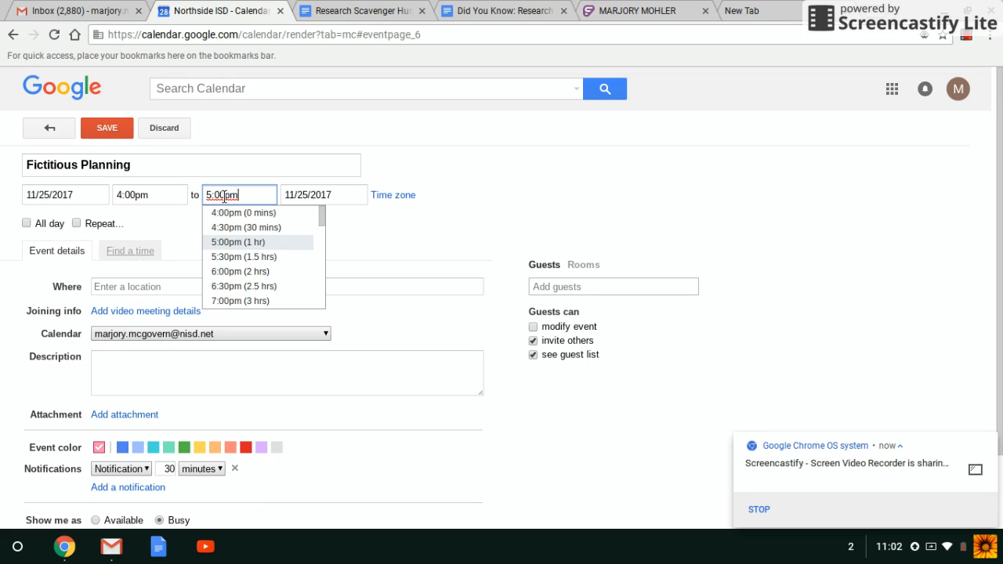
click(224, 196)
key(BackSpace)
key(BackSpace)
key(BackSpace)
key(BackSpace)
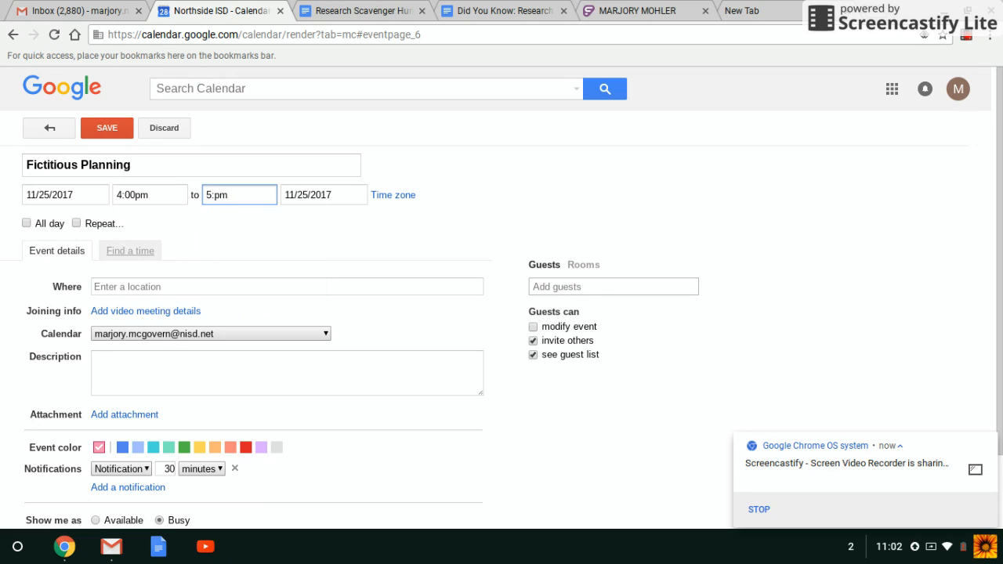
text(4:45)
click(131, 263)
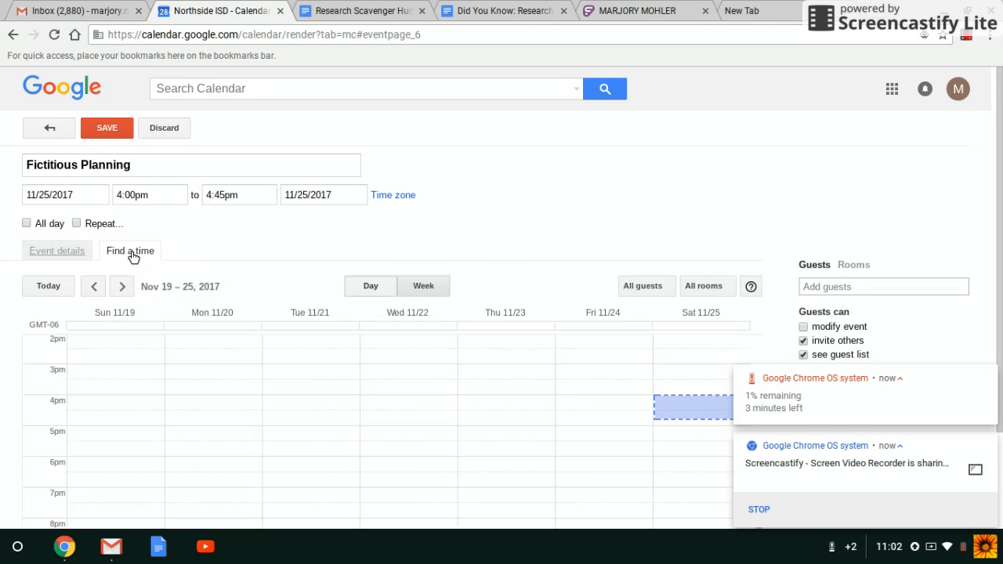
click(78, 254)
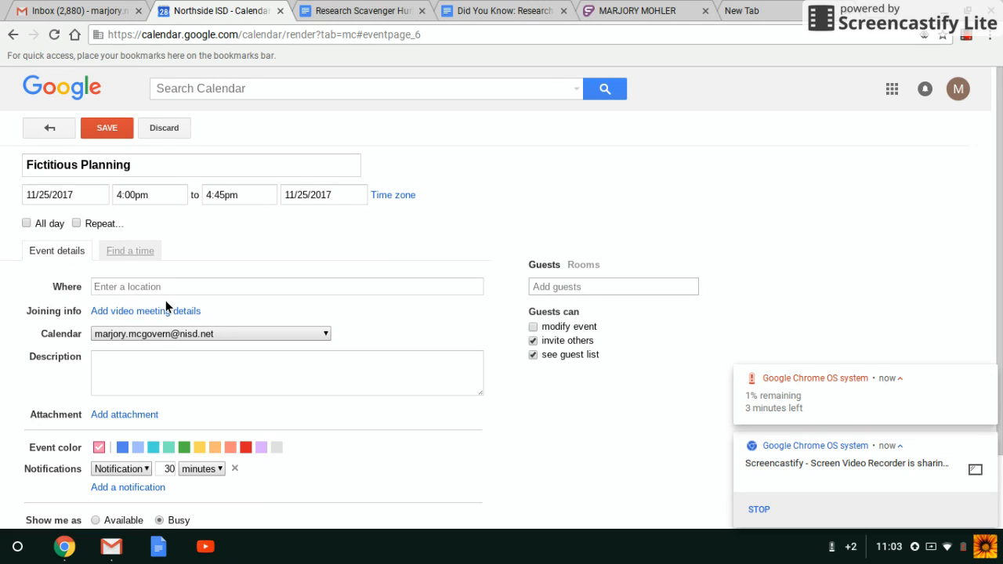
- Add the description 'planning time for upcoming unit expository writing and literature' and move the event to December 4, 2017
click(120, 353)
text(plan)
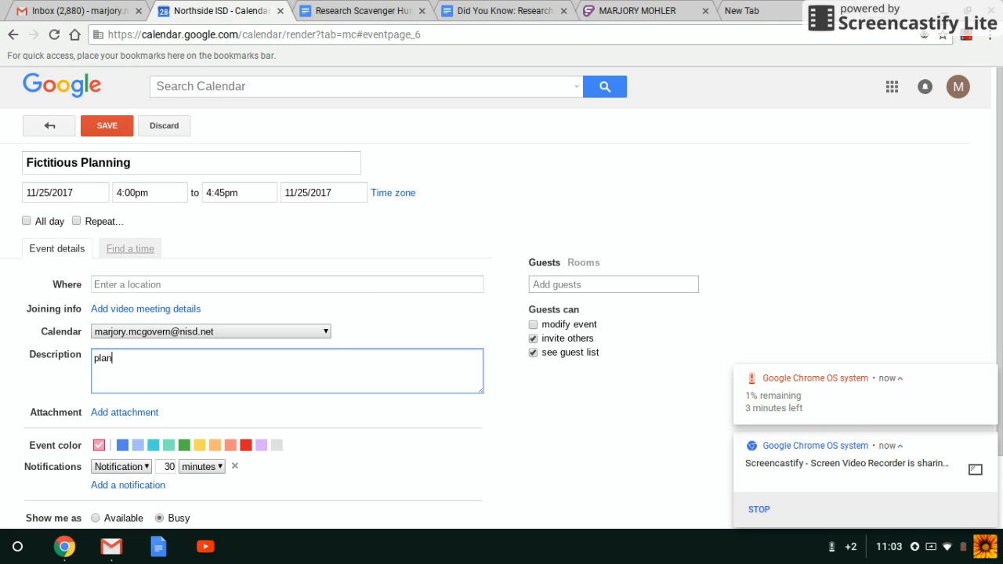
text(ning time for upcoming unit)
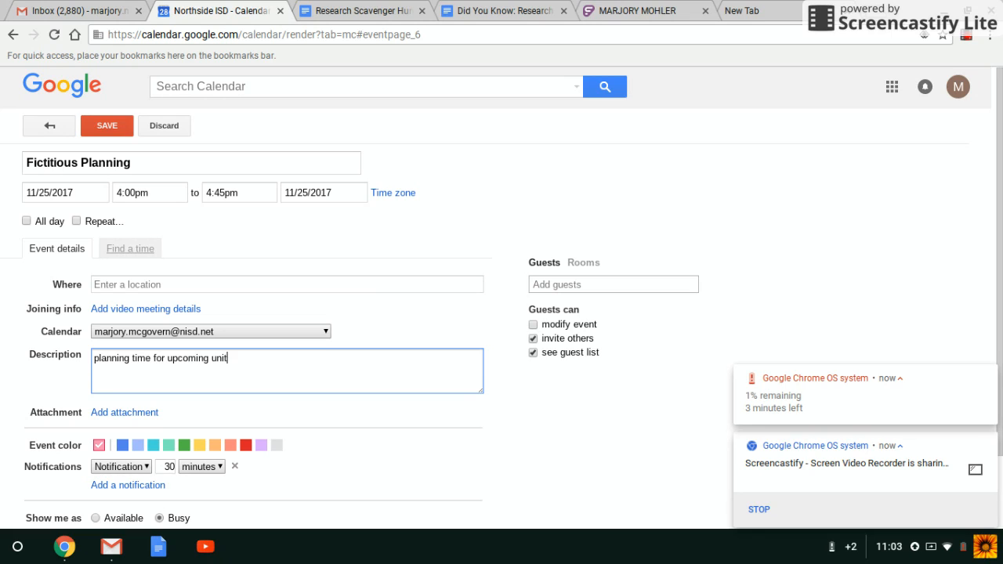
text( expository writing and litera)
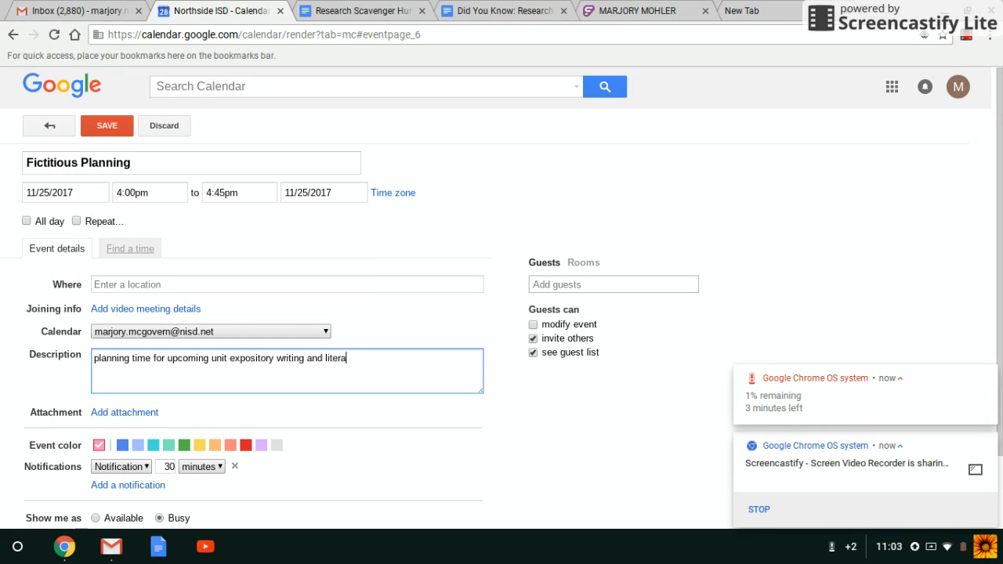
text(ture)
click(90, 197)
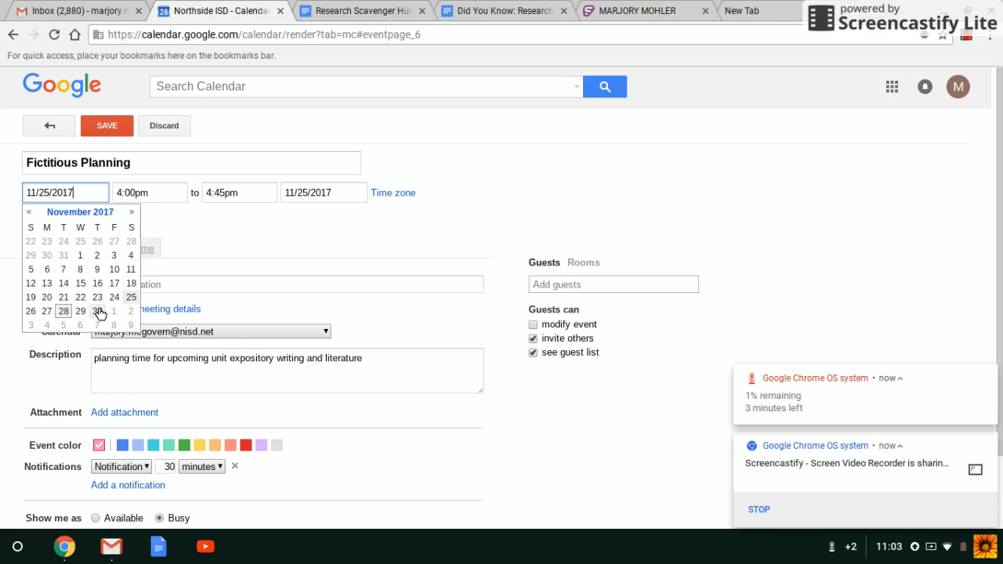
click(132, 213)
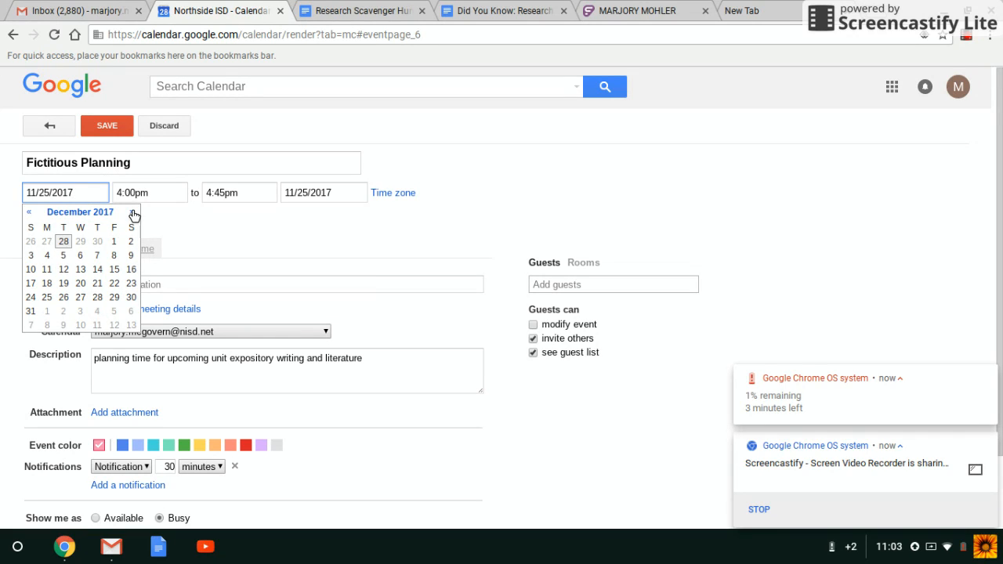
click(48, 256)
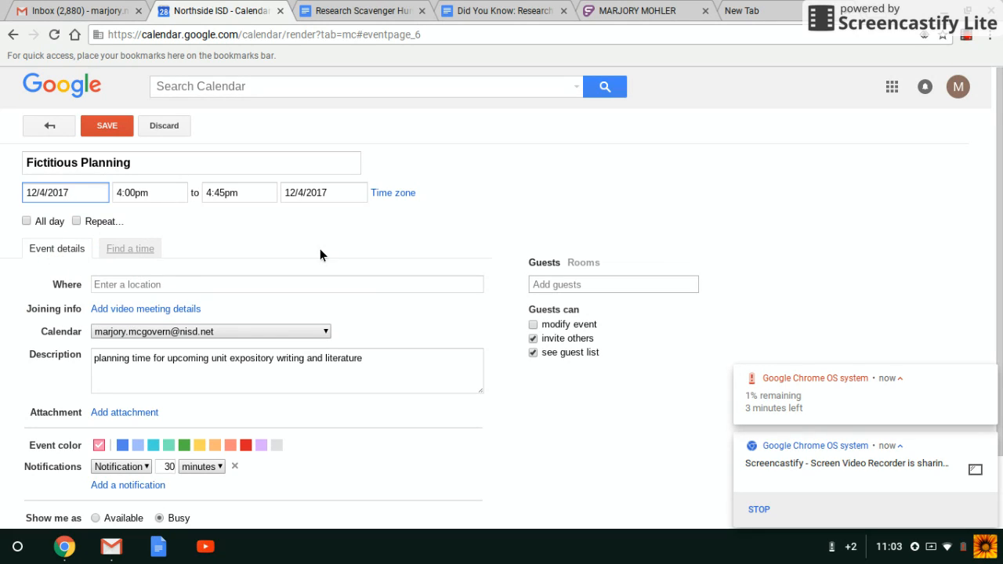
- Add the suggested colleague as a guest on the event
click(580, 283)
text(wal)
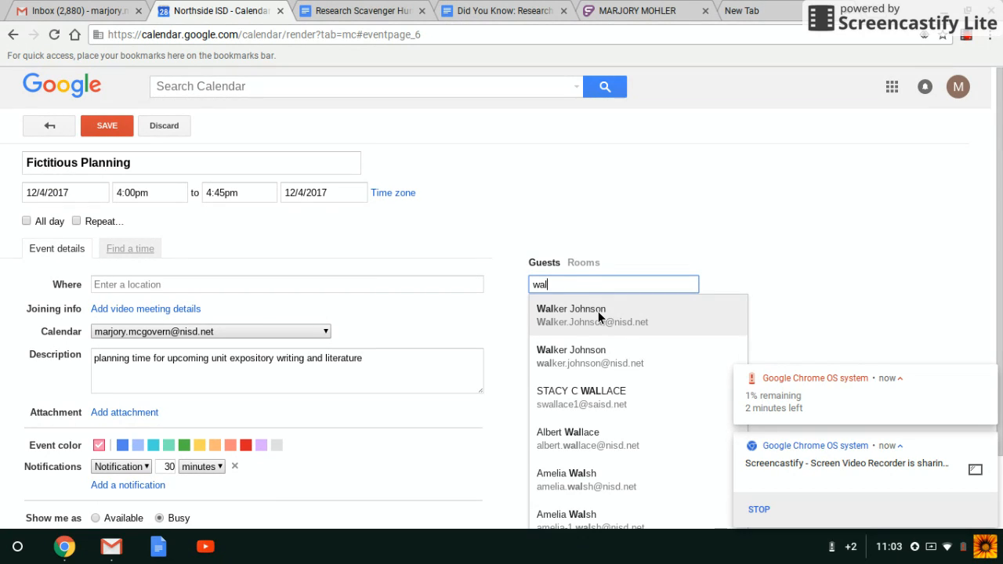
click(598, 311)
- Discard the draft event, returning to the Nov 19–25, 2017 week view
click(251, 288)
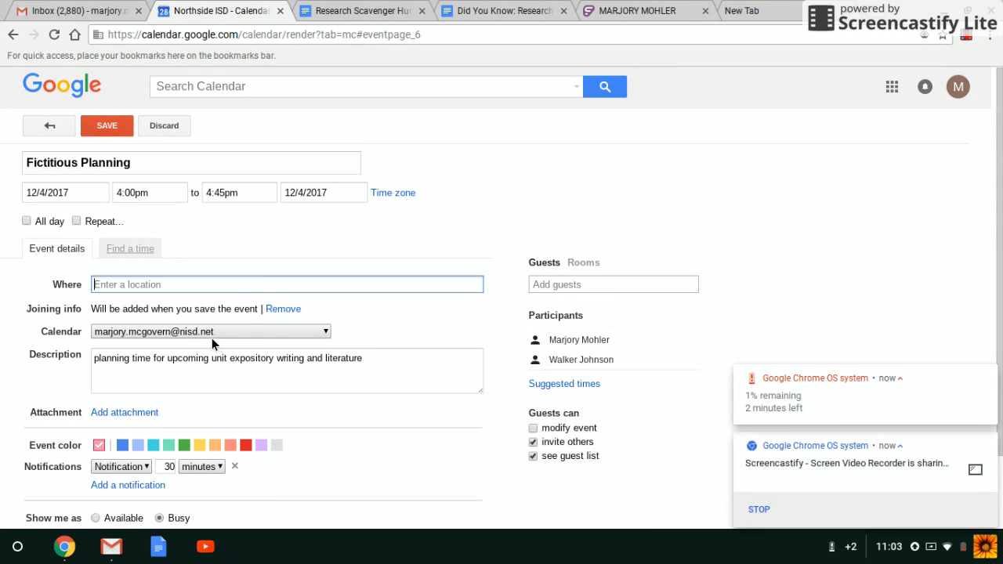
click(369, 366)
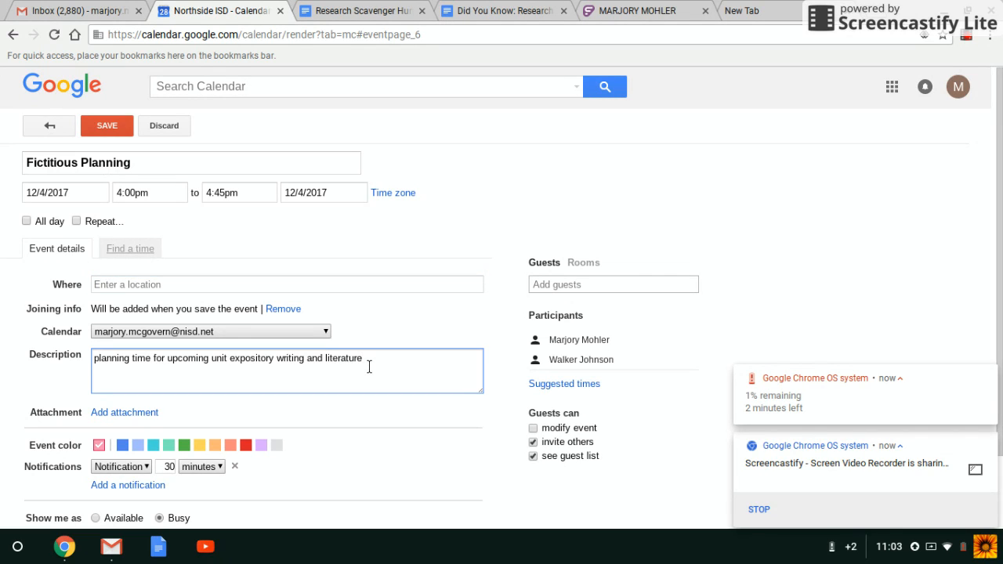
scroll(417, 362, down, 2)
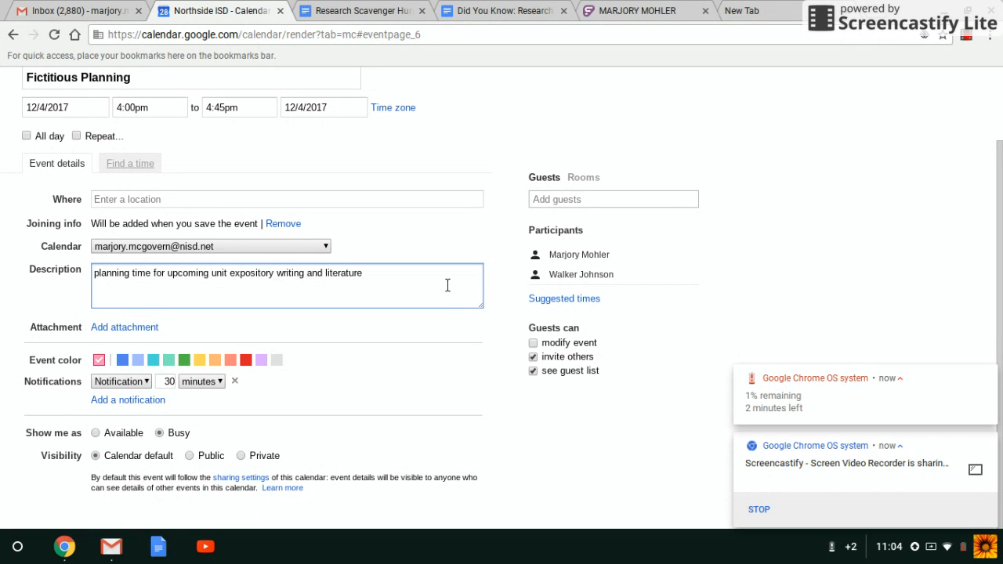
scroll(274, 167, up, 2)
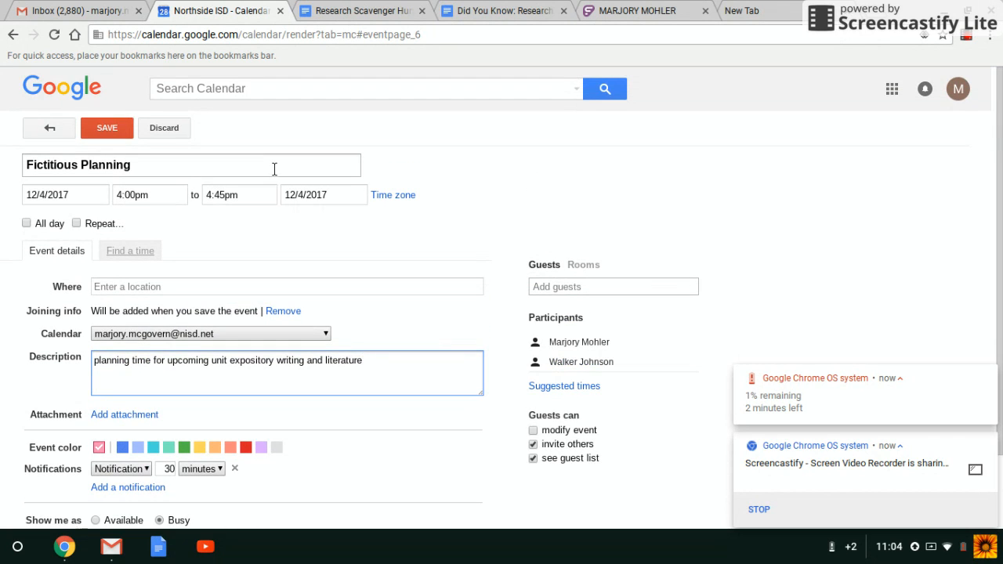
click(160, 130)
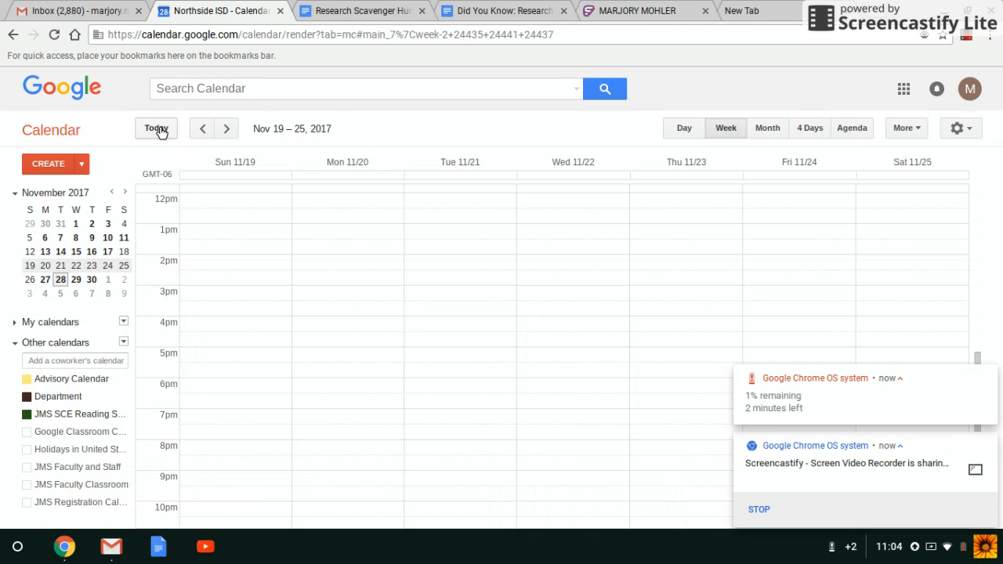